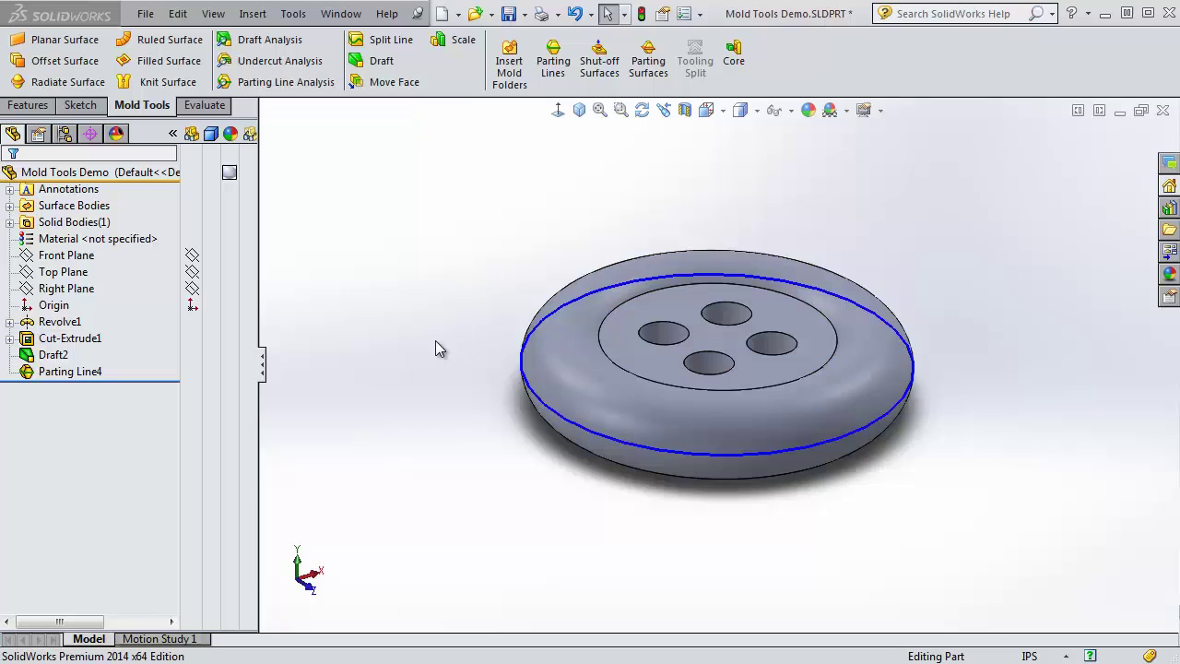
- Examine the existing parting line around the button's rim and the four open through holes
middle_click_drag(445, 281, 505, 330)
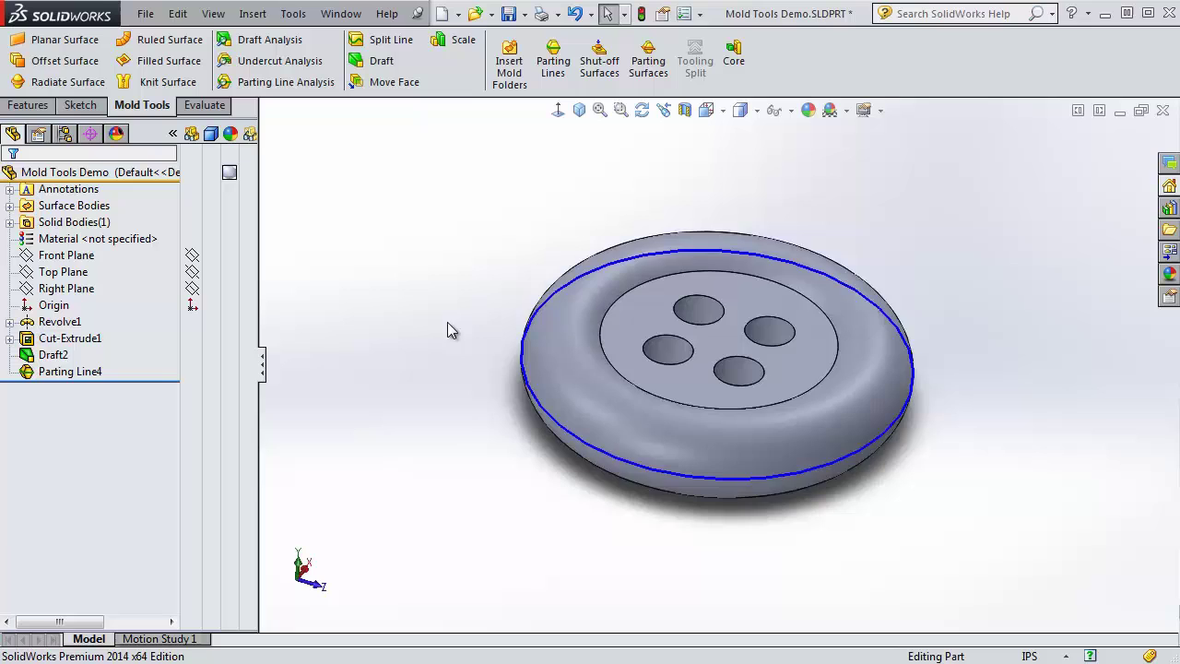
left_click(92, 373)
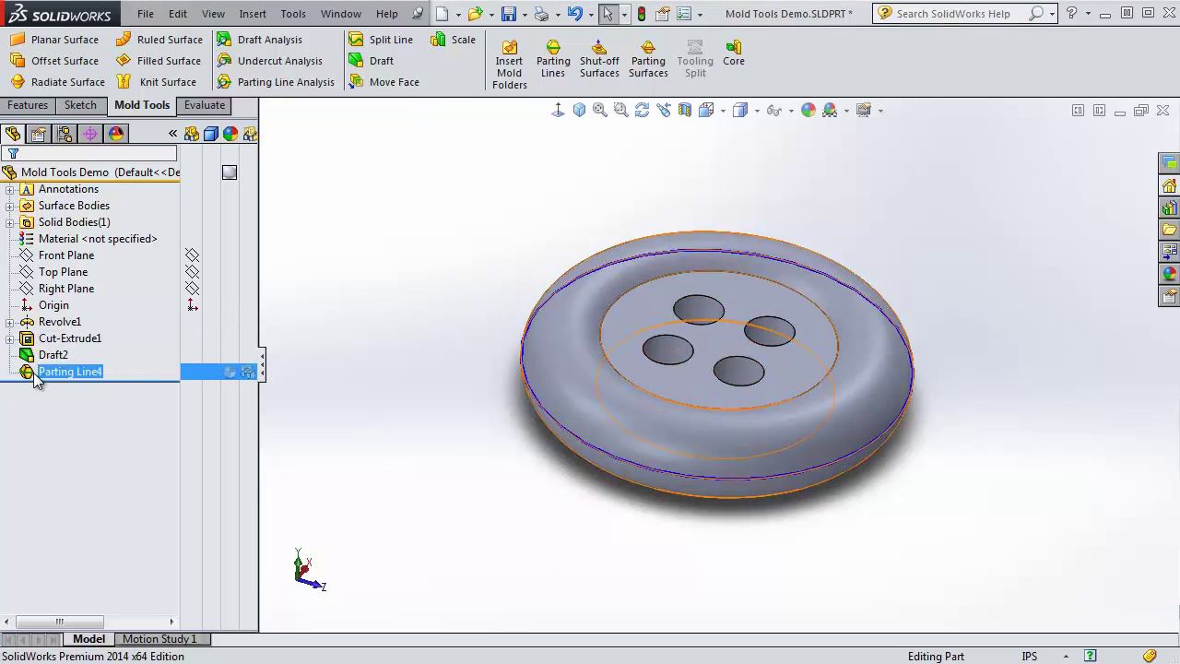
left_click(58, 373)
left_click(439, 310)
mouse_move(414, 386)
middle_mouse_down()
mouse_move(434, 256)
mouse_move(416, 382)
mouse_move(430, 394)
middle_mouse_up()
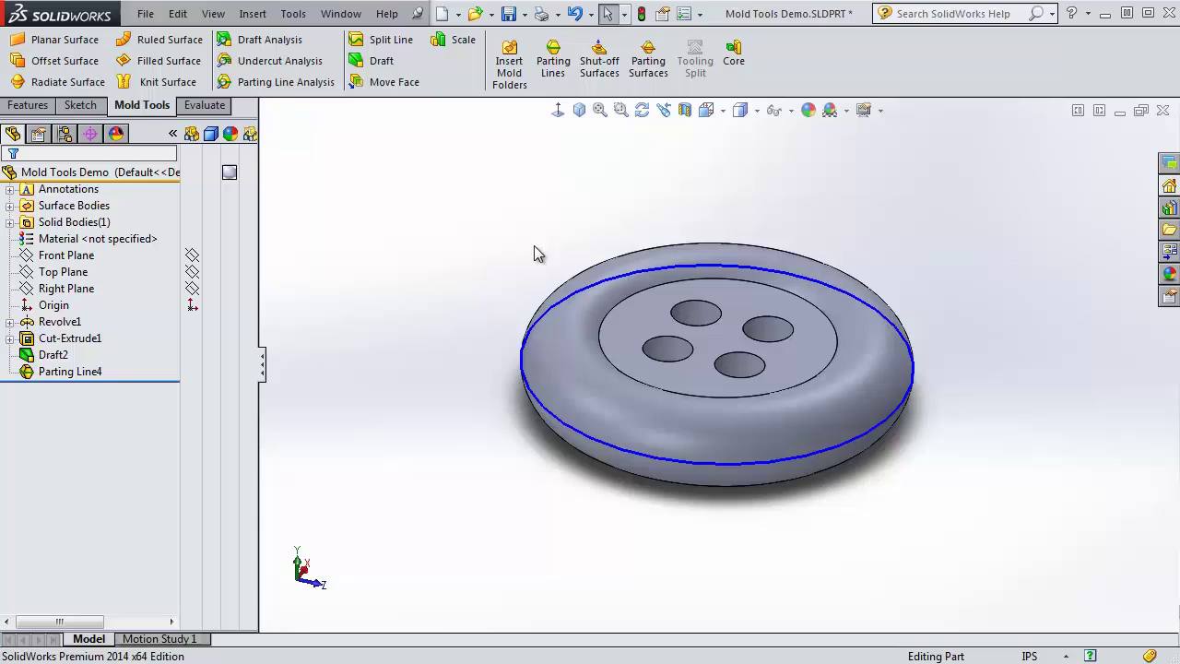
middle_click_drag(538, 253, 555, 405)
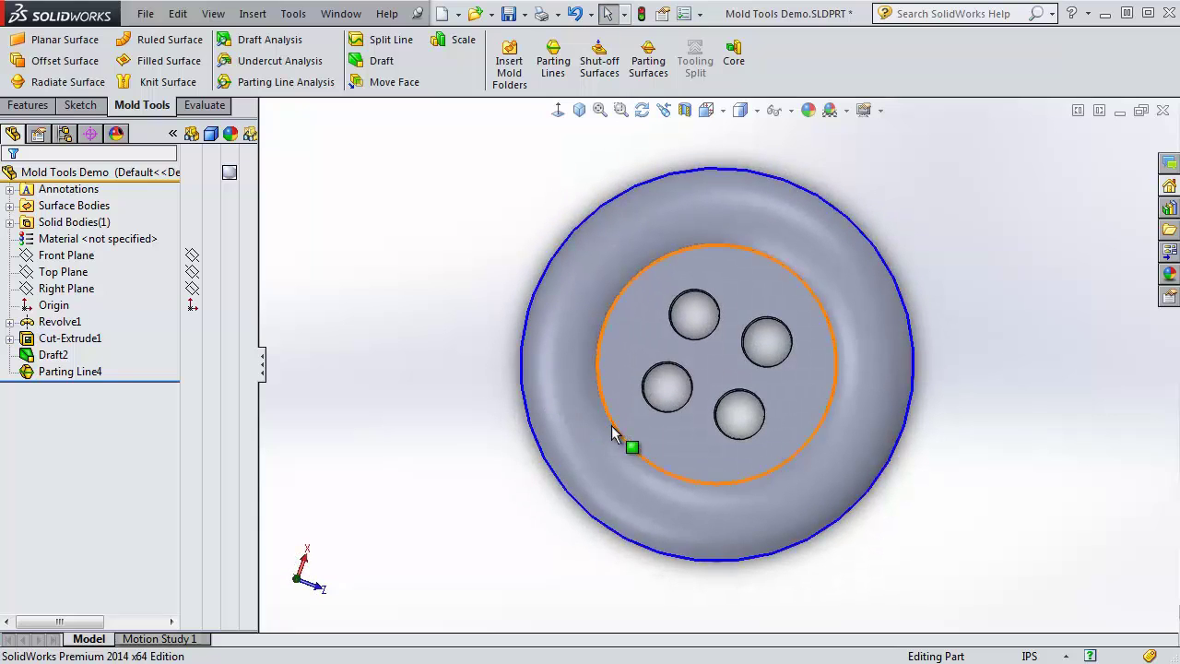
middle_click_drag(642, 394, 644, 391)
scroll(679, 354, "down", 6)
scroll(715, 363, "up", 6)
middle_click_drag(729, 413, 703, 339)
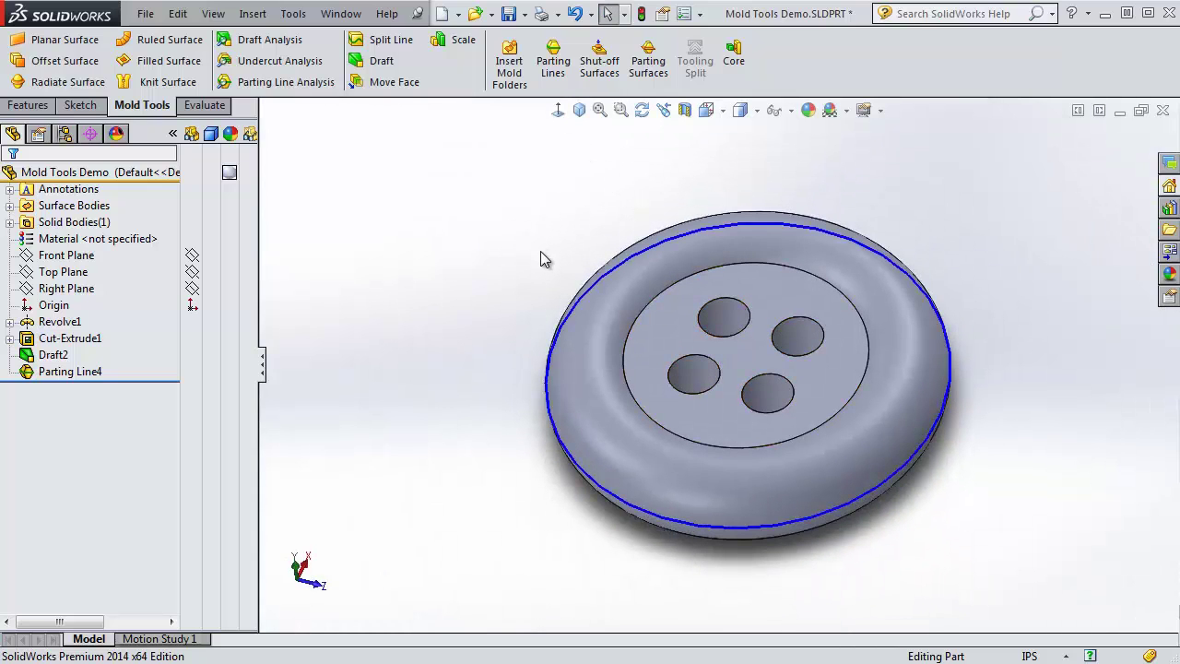
- Start Shut-Off Surfaces with the four hole edges on the button's underside as Contact loops, and inspect the loops
left_click(601, 65)
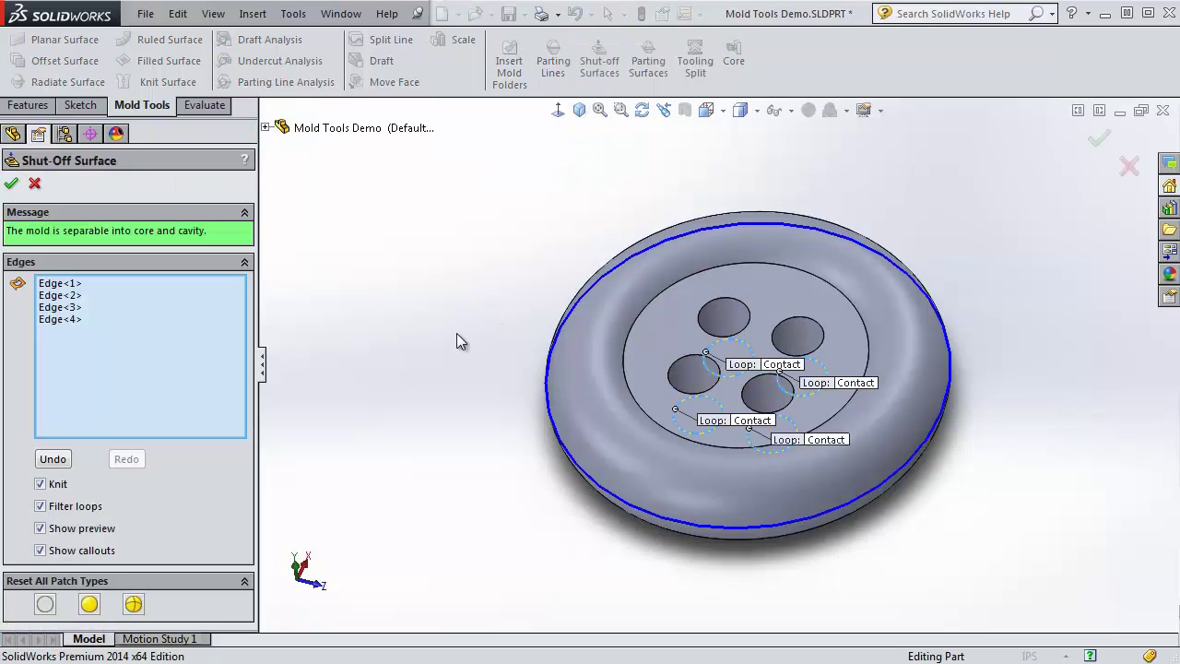
middle_click_drag(472, 511, 491, 245)
scroll(650, 396, "down", 6)
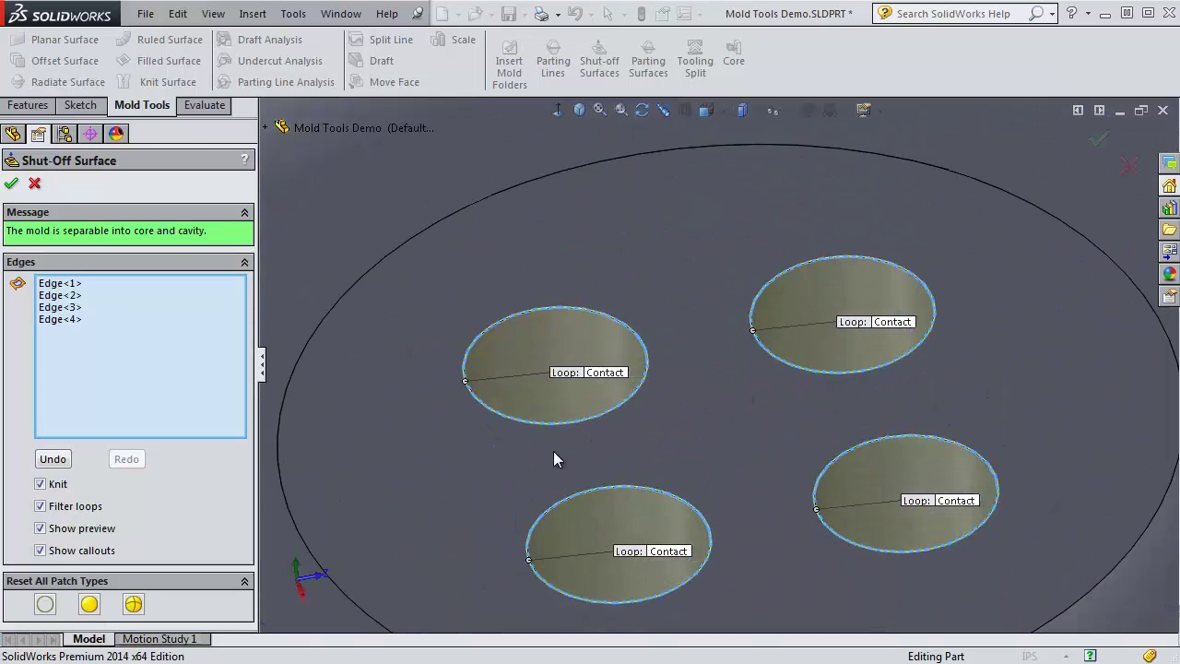
middle_click_drag(553, 458, 565, 338)
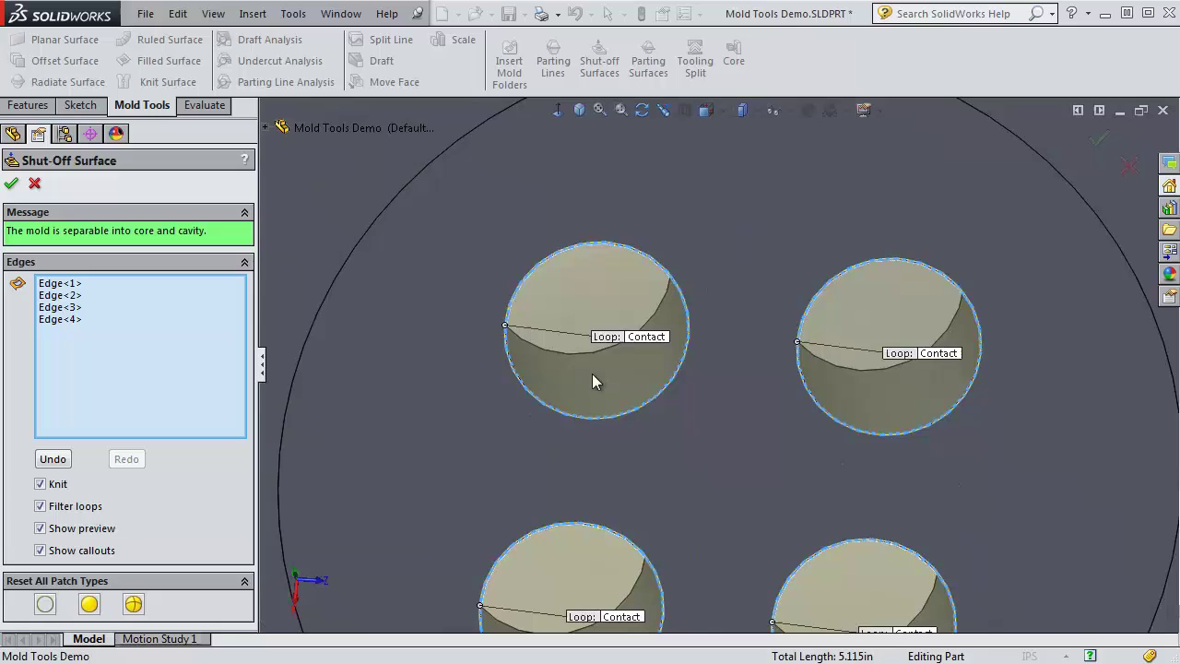
scroll(608, 388, "up", 5)
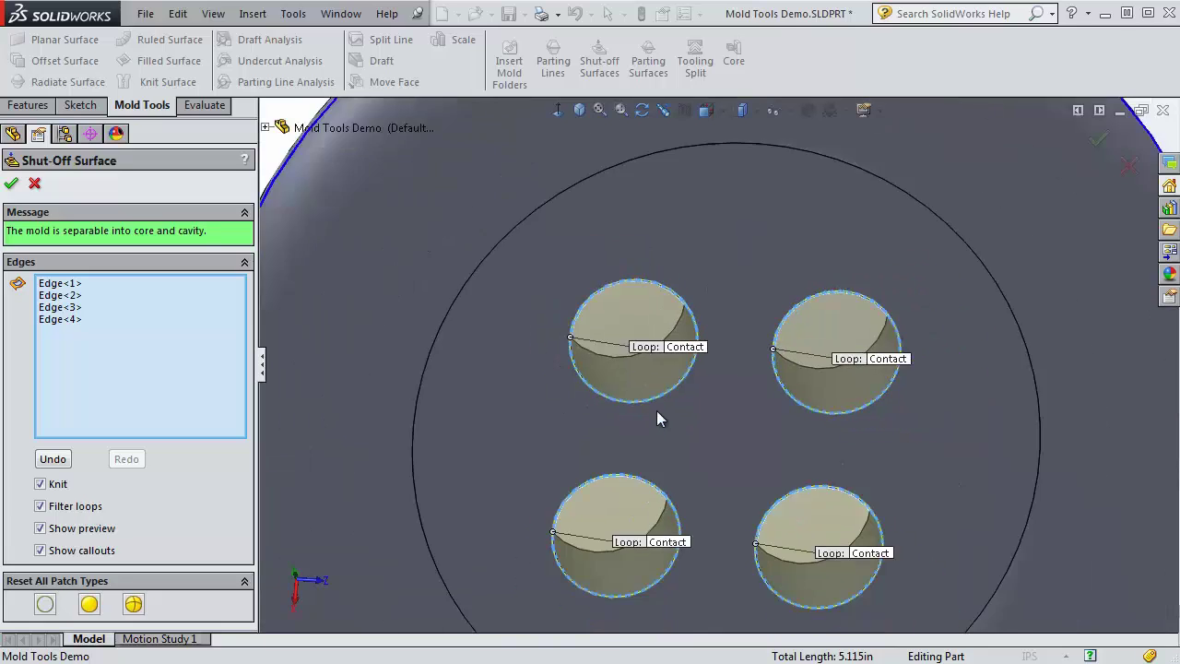
middle_click_drag(545, 307, 525, 381)
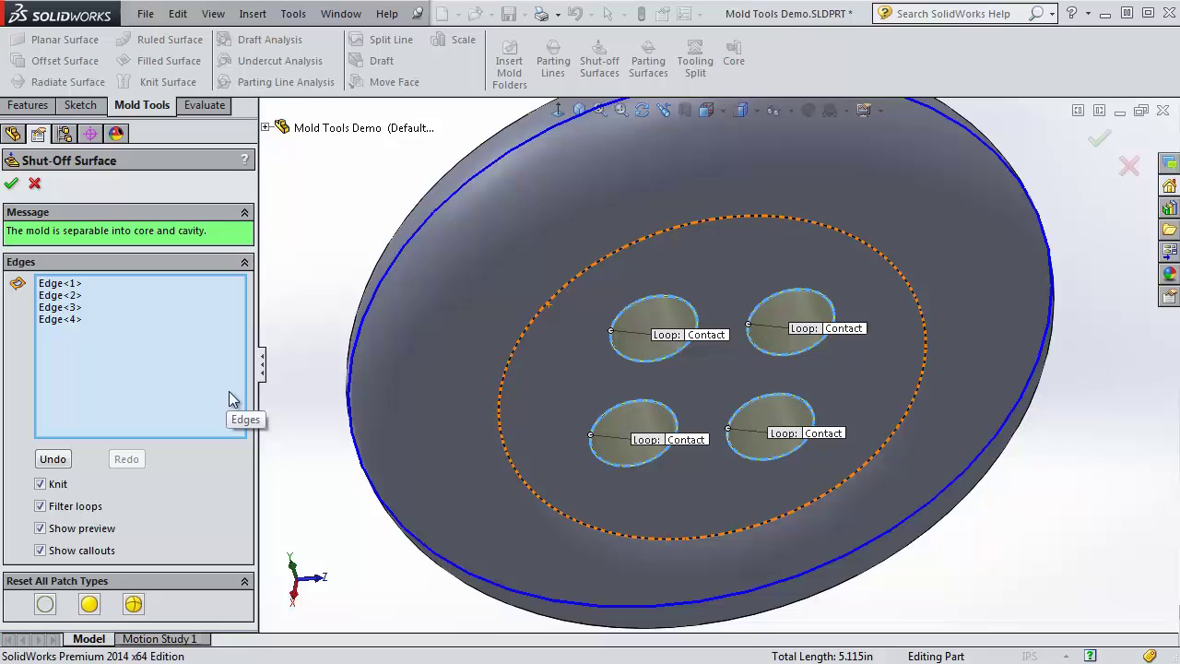
middle_click_drag(611, 361, 617, 415)
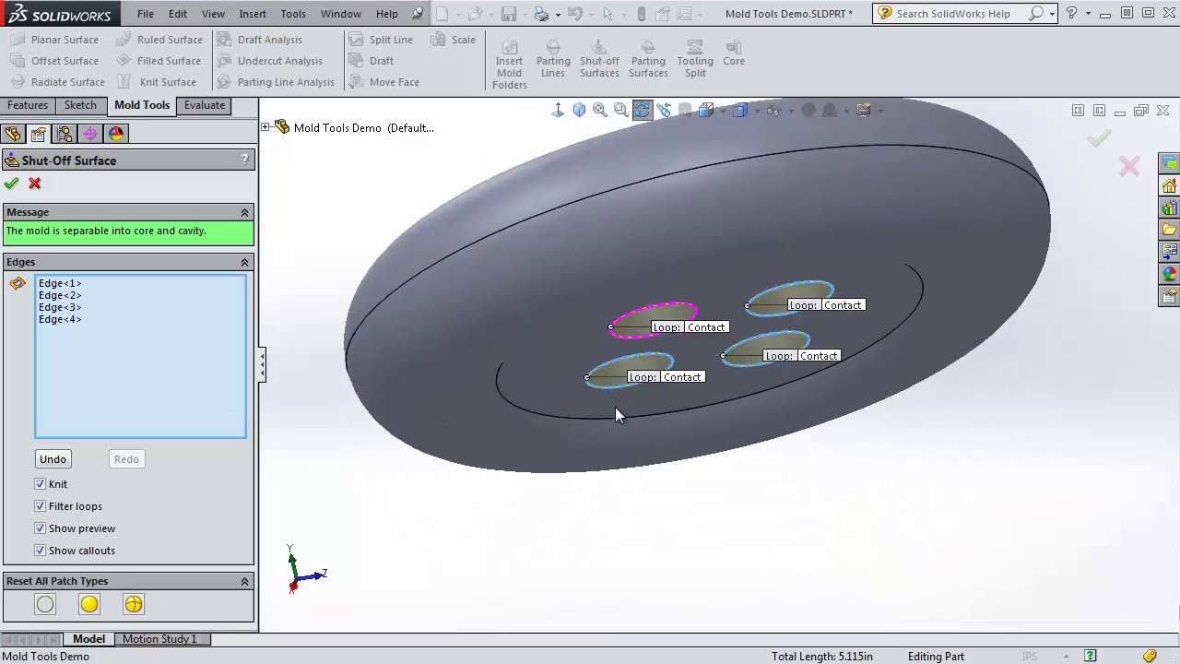
scroll(673, 351, "down", 5)
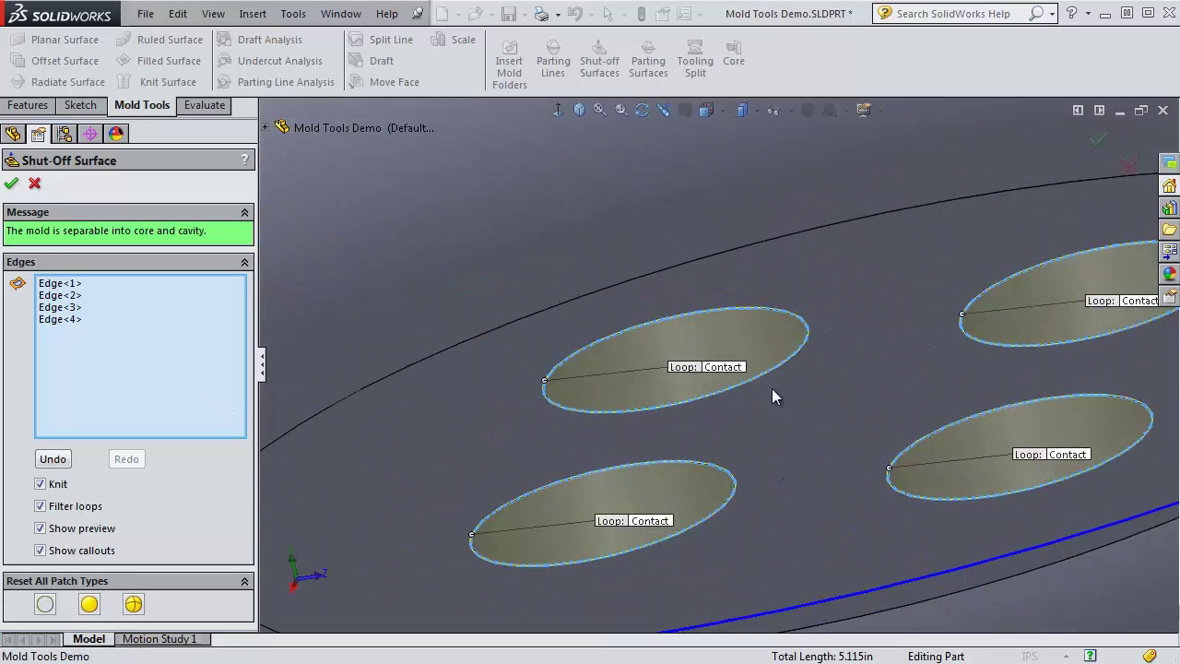
scroll(845, 404, "up", 7)
middle_click_drag(728, 466, 714, 401)
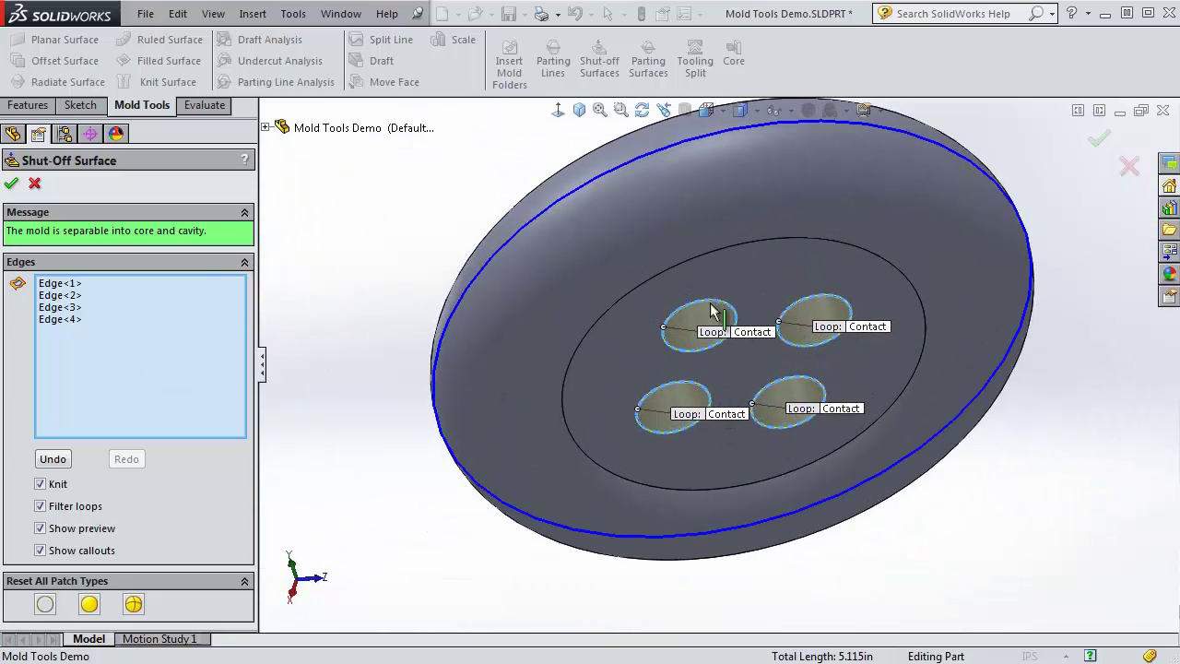
- Highlight Edge<1> of the shut-off selection and examine the hole loops and patch previews from above and below
left_click(98, 295)
left_click(90, 284)
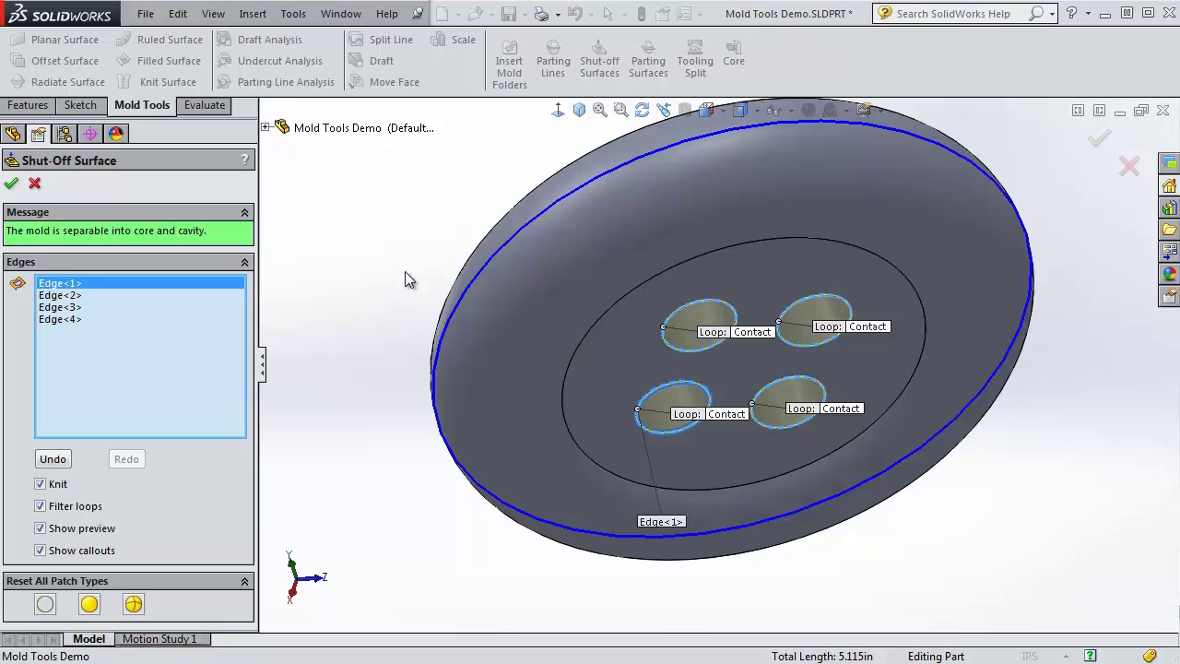
middle_click_drag(405, 271, 366, 420)
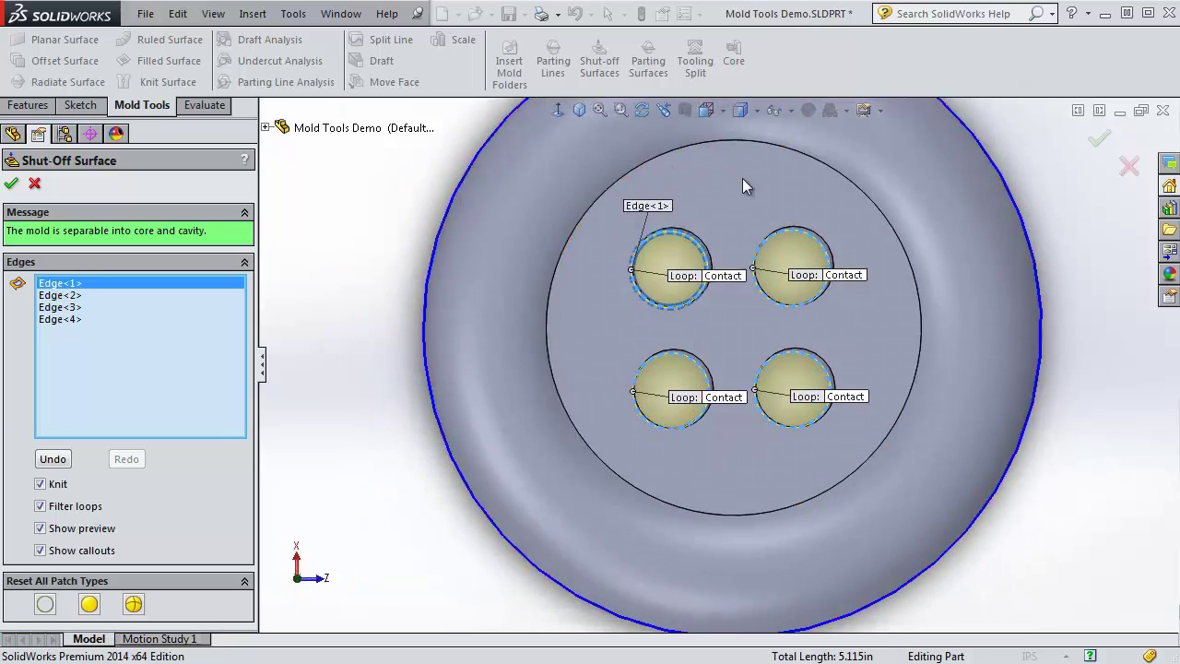
left_click(559, 109)
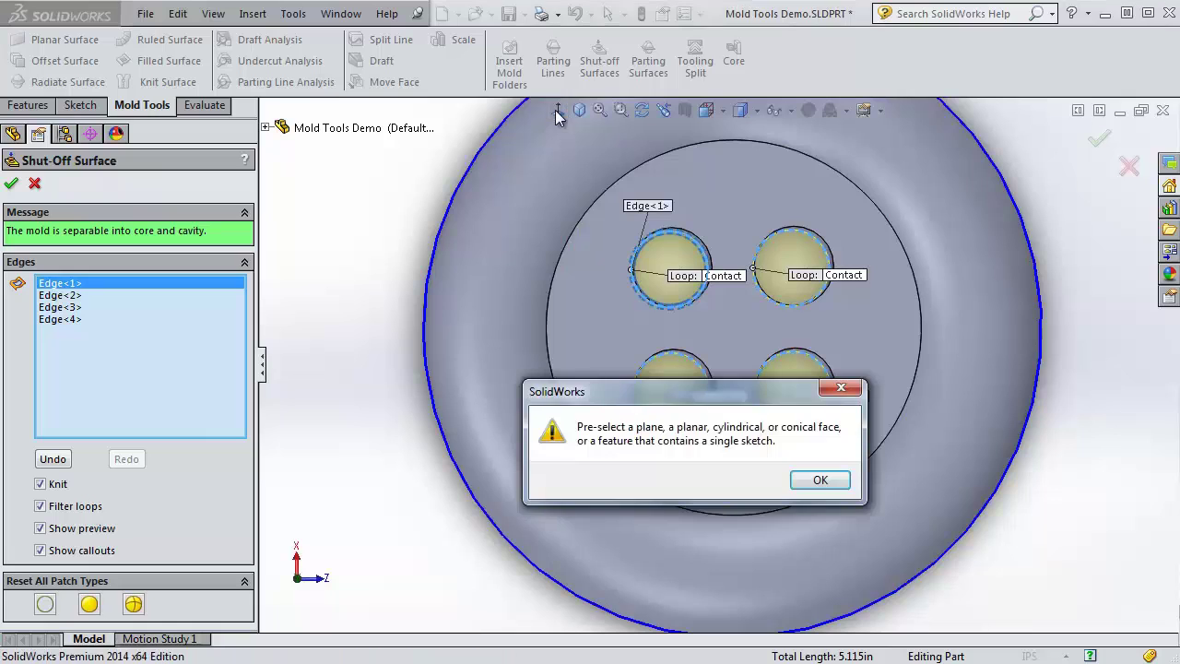
left_click(818, 486)
middle_click_drag(743, 301, 742, 299)
scroll(679, 265, "down", 7)
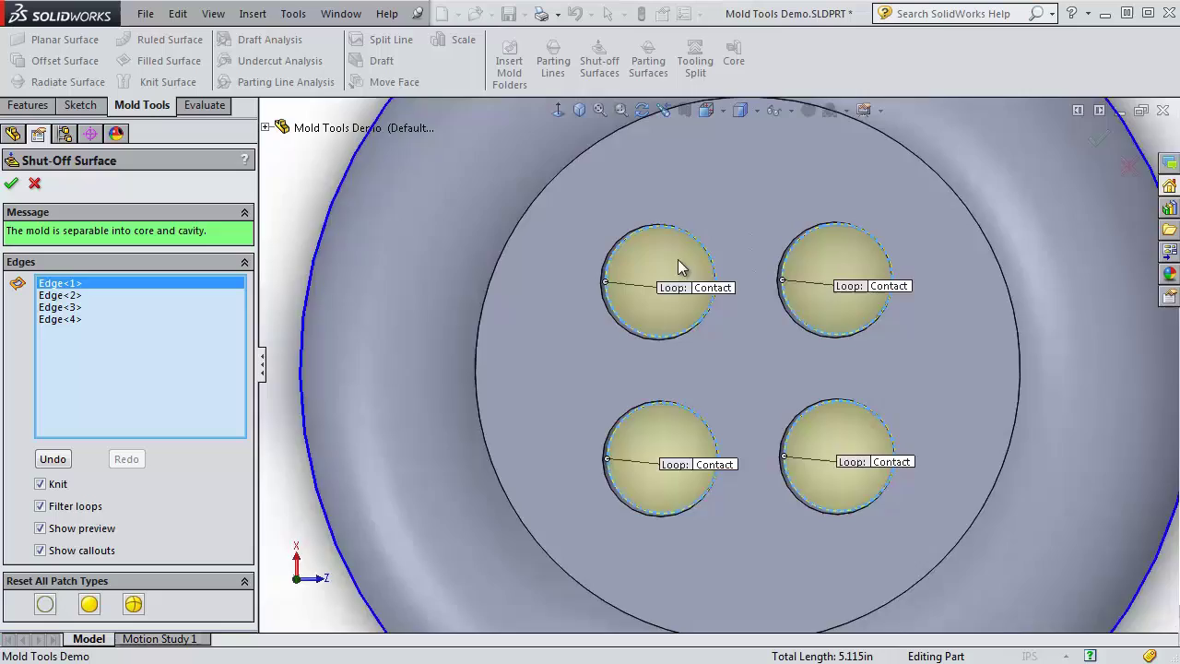
scroll(649, 384, "up", 7)
middle_click_drag(772, 415, 772, 322)
middle_click_drag(767, 497, 714, 447)
scroll(710, 448, "down", 5)
scroll(729, 443, "up", 2)
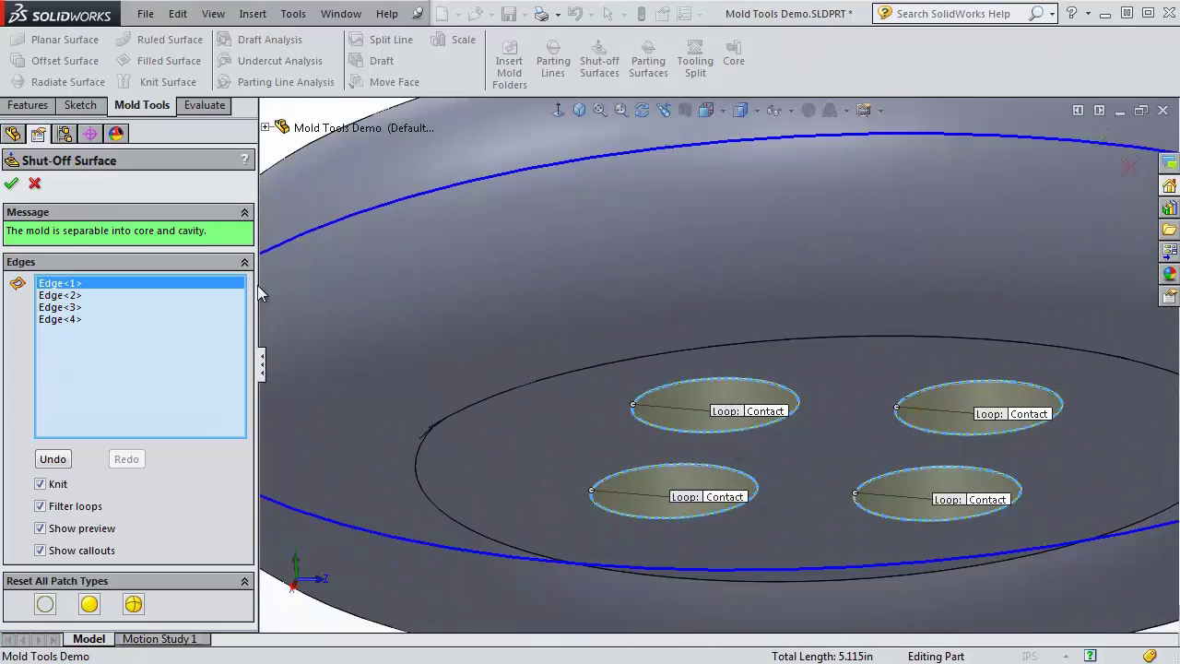
- Create the shut-off surfaces closing the four button holes, and check the patches from both sides
left_click(12, 185)
key("f")
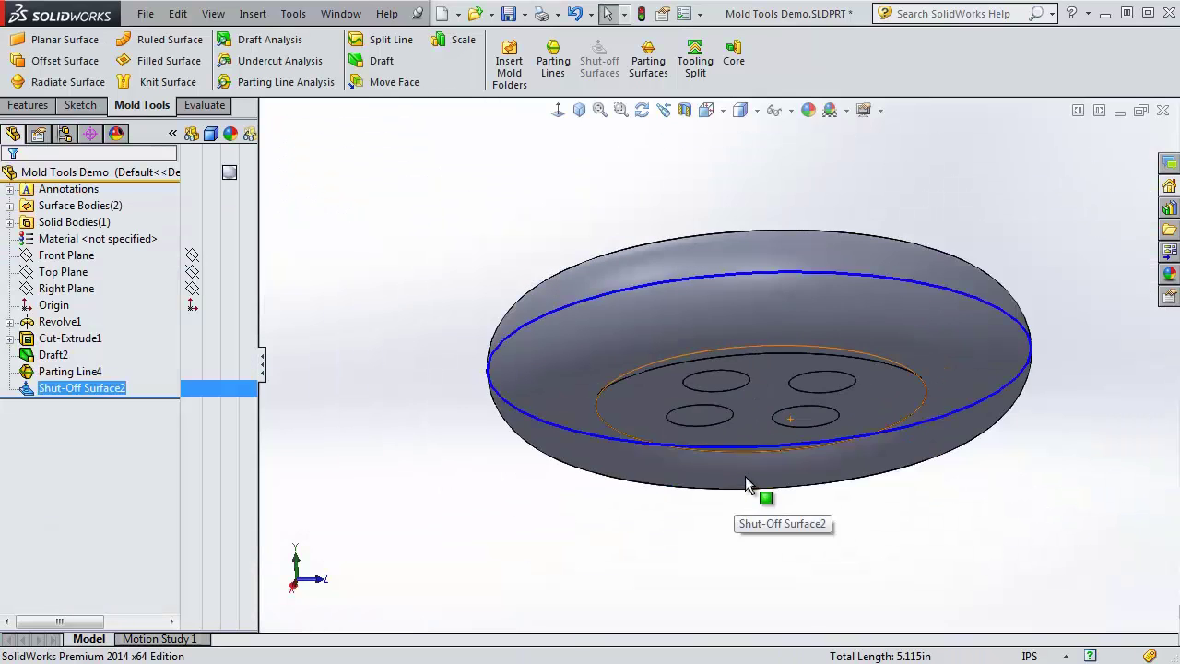
middle_click_drag(749, 487, 732, 336)
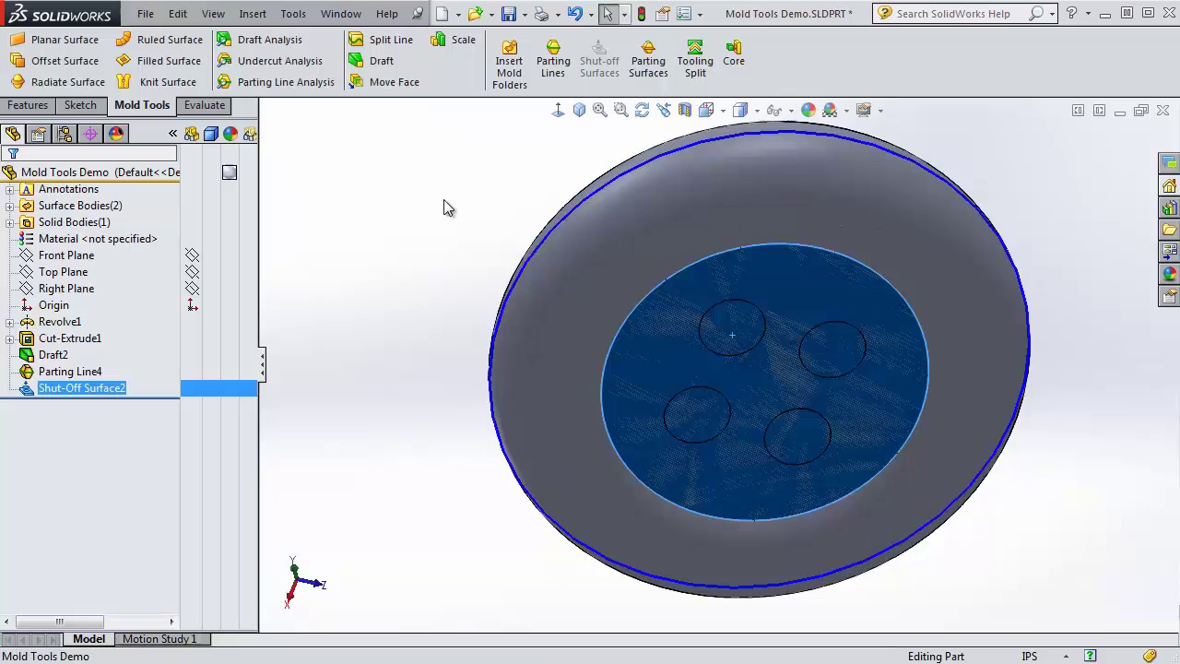
left_click(445, 200)
middle_click_drag(480, 201, 516, 631)
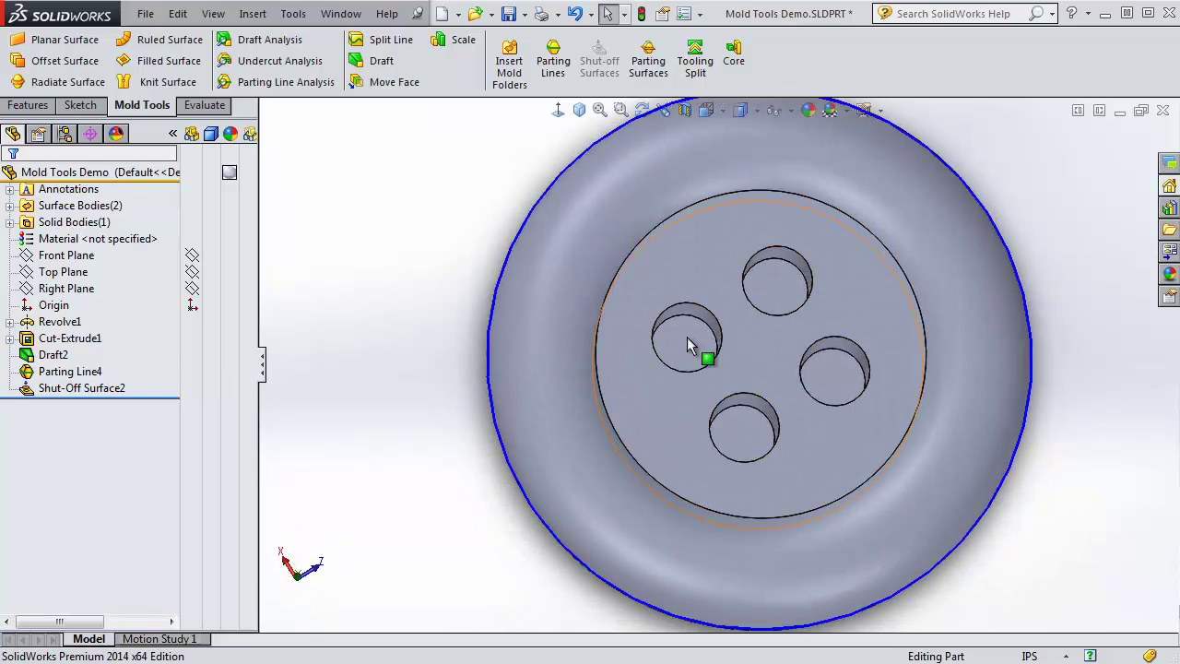
left_click(56, 206)
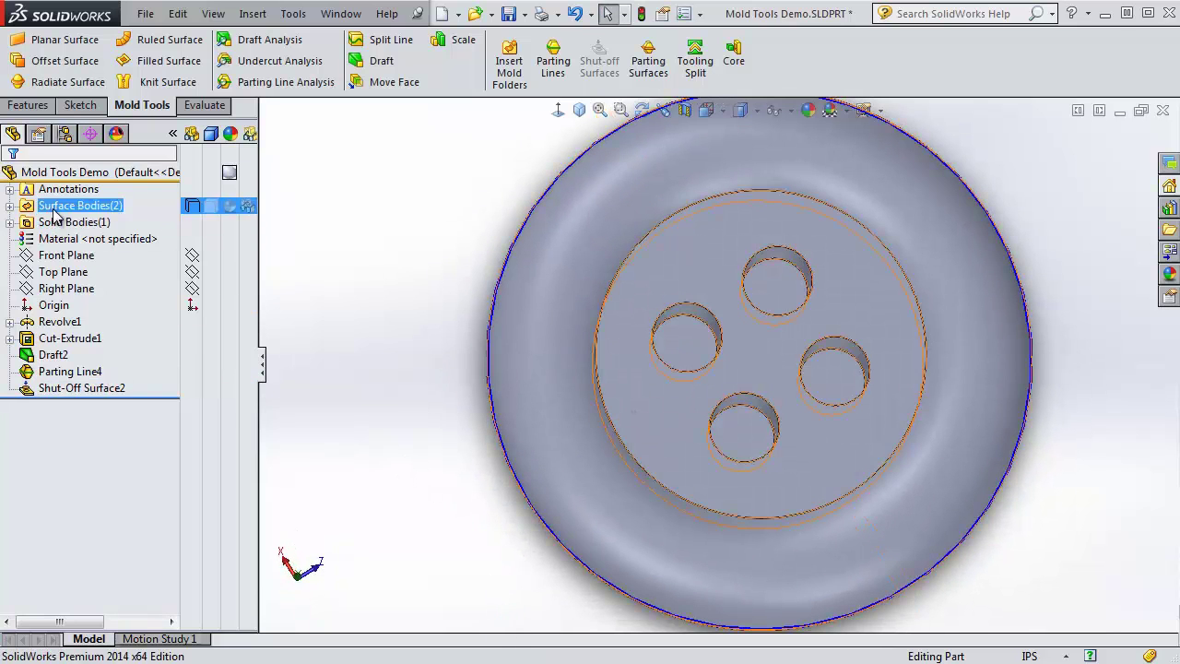
left_click(524, 580)
middle_click_drag(525, 580, 522, 444)
scroll(543, 425, "up", 4)
scroll(716, 311, "down", 4)
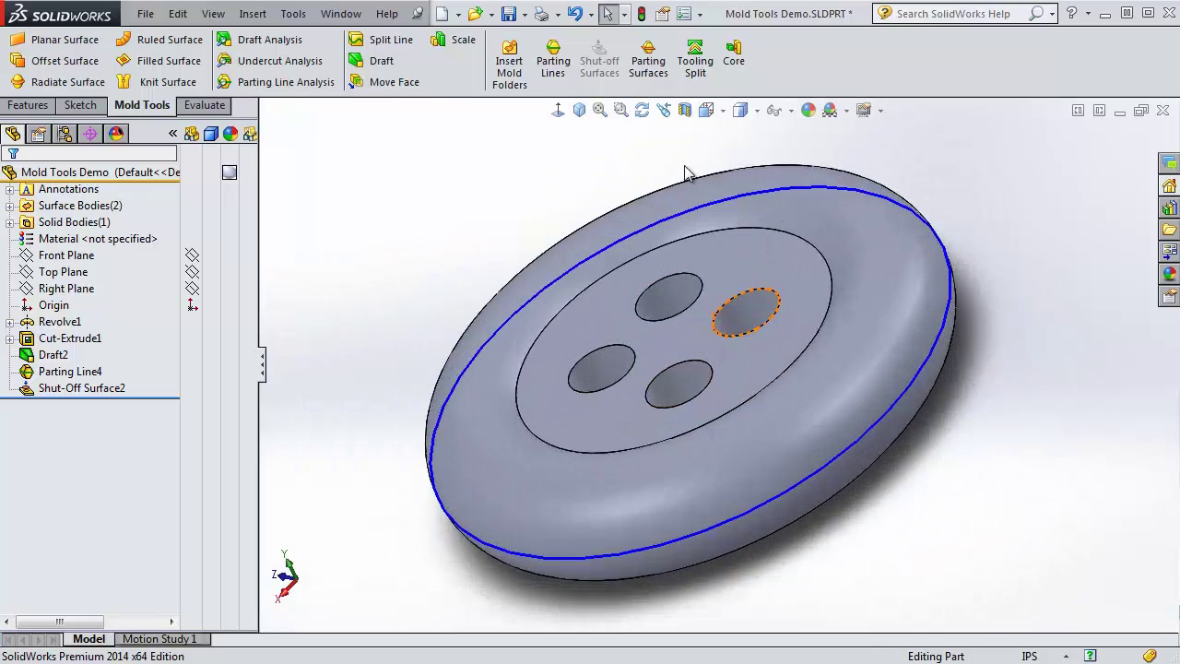
- Start a parting surface from the button's parting line, perpendicular to pull, in an isometric view, and review its options
left_click(579, 110)
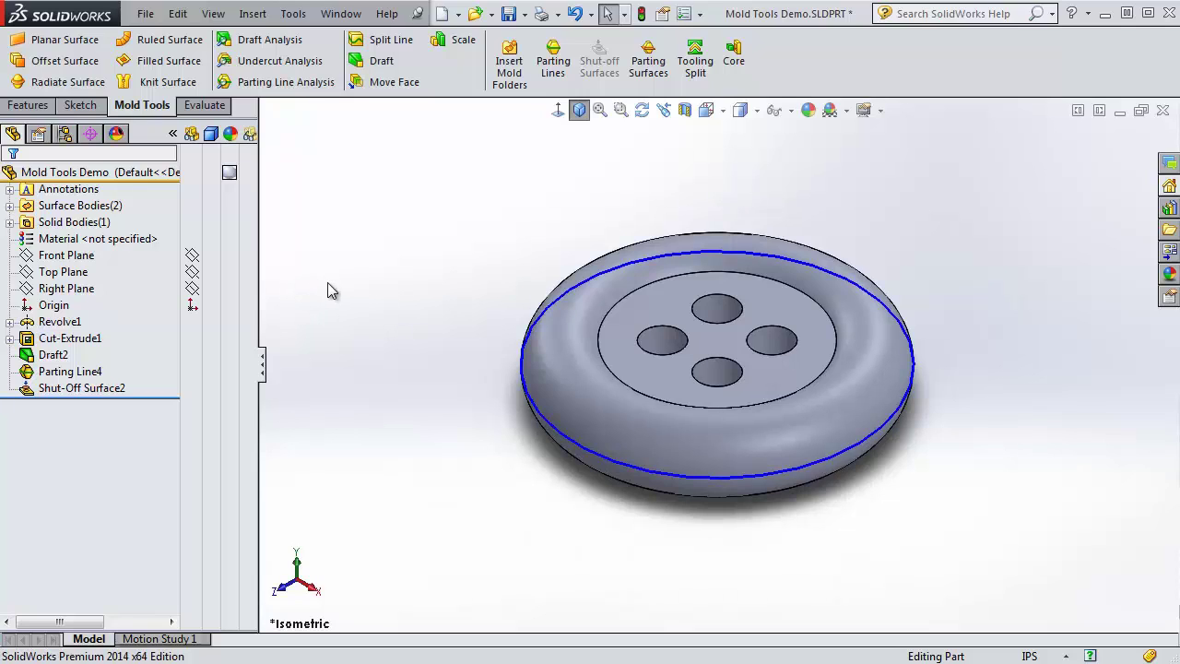
left_click(649, 67)
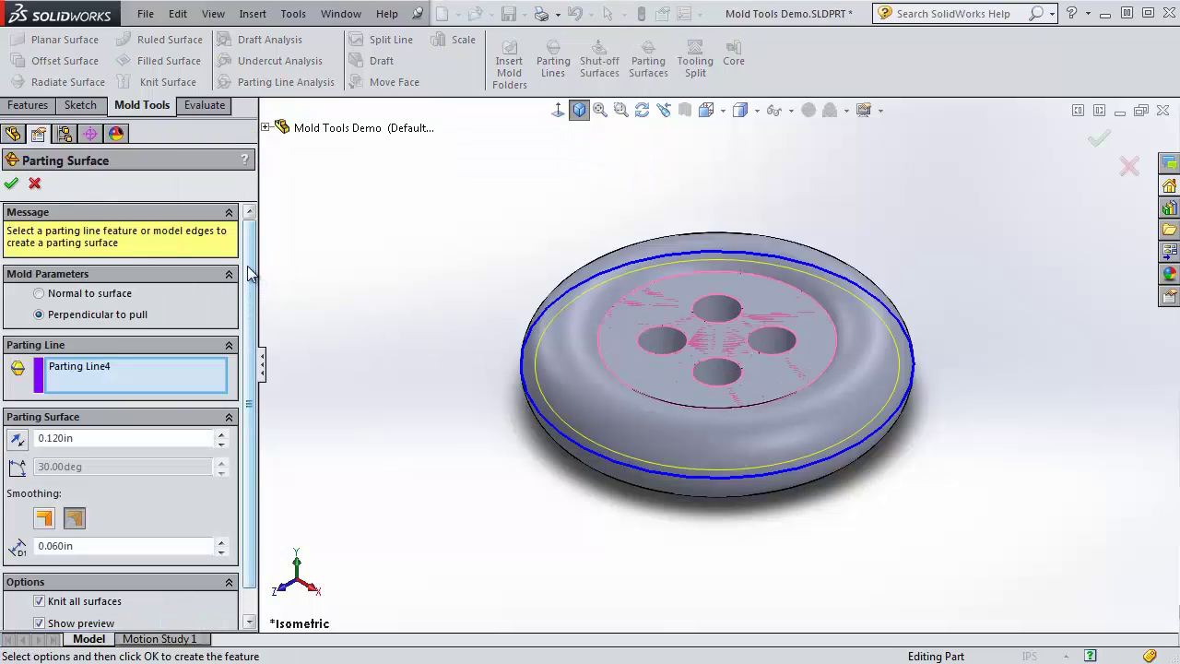
left_click_drag(247, 267, 250, 316)
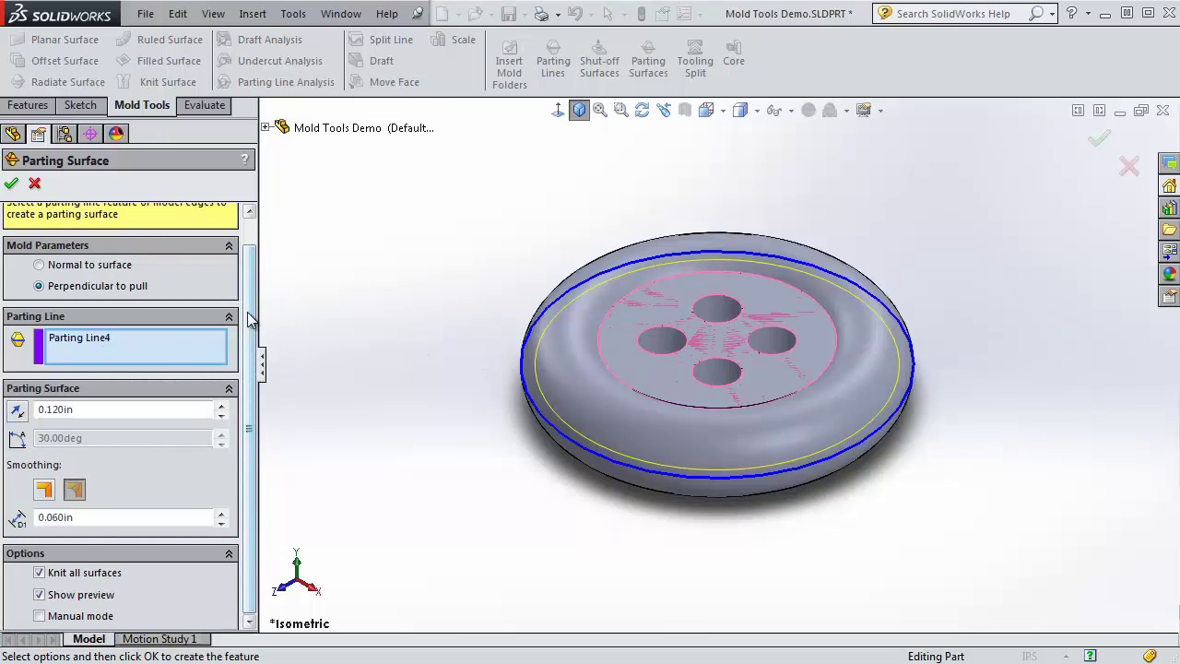
scroll(249, 318, "up", 2)
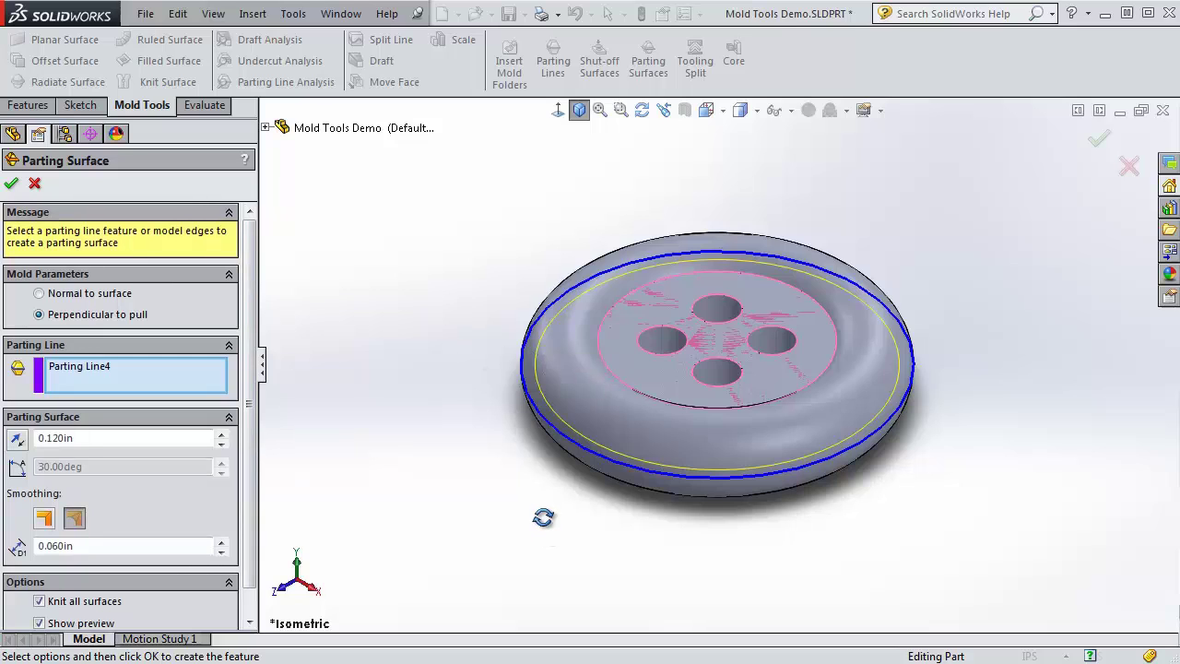
mouse_move(541, 519)
middle_mouse_down()
mouse_move(543, 421)
mouse_move(545, 516)
middle_mouse_up()
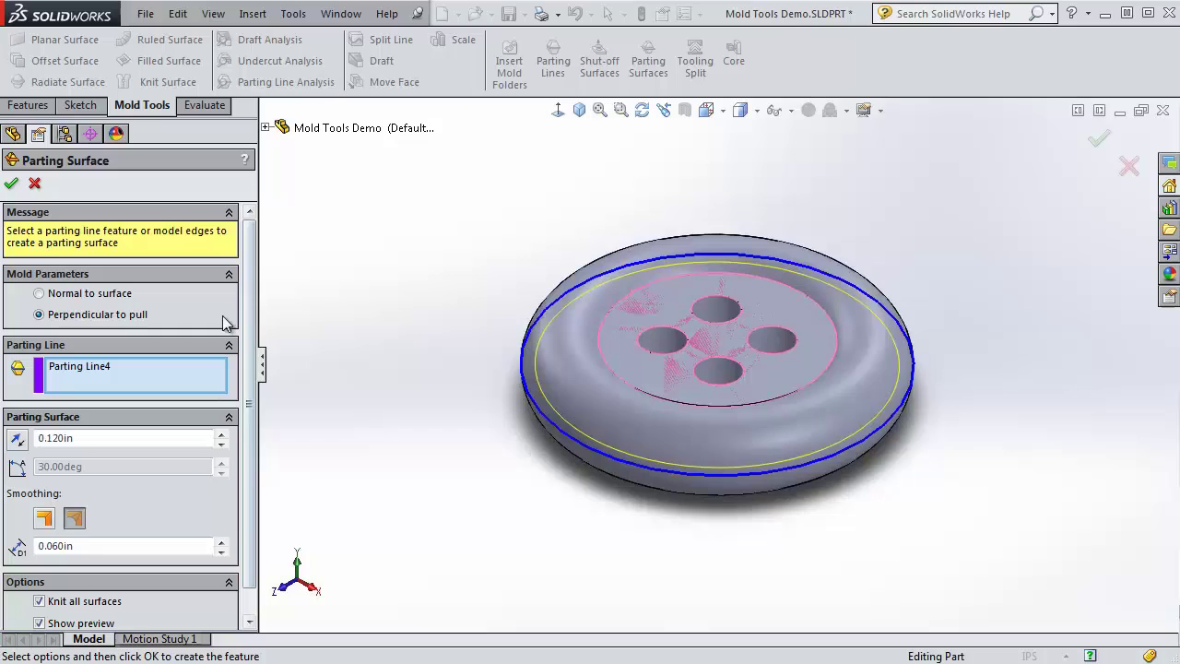
scroll(250, 323, "down", 1)
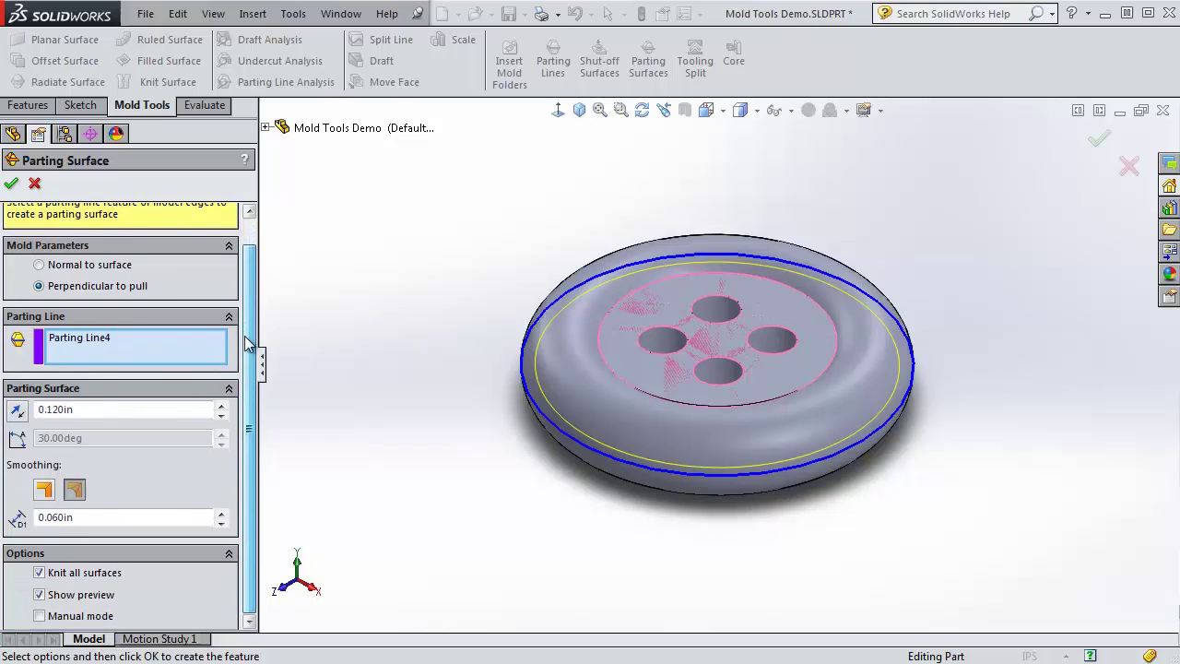
- Reverse the parting surface to extend outward, set its distance to 3 in, and check the preview around the button
left_click(17, 412)
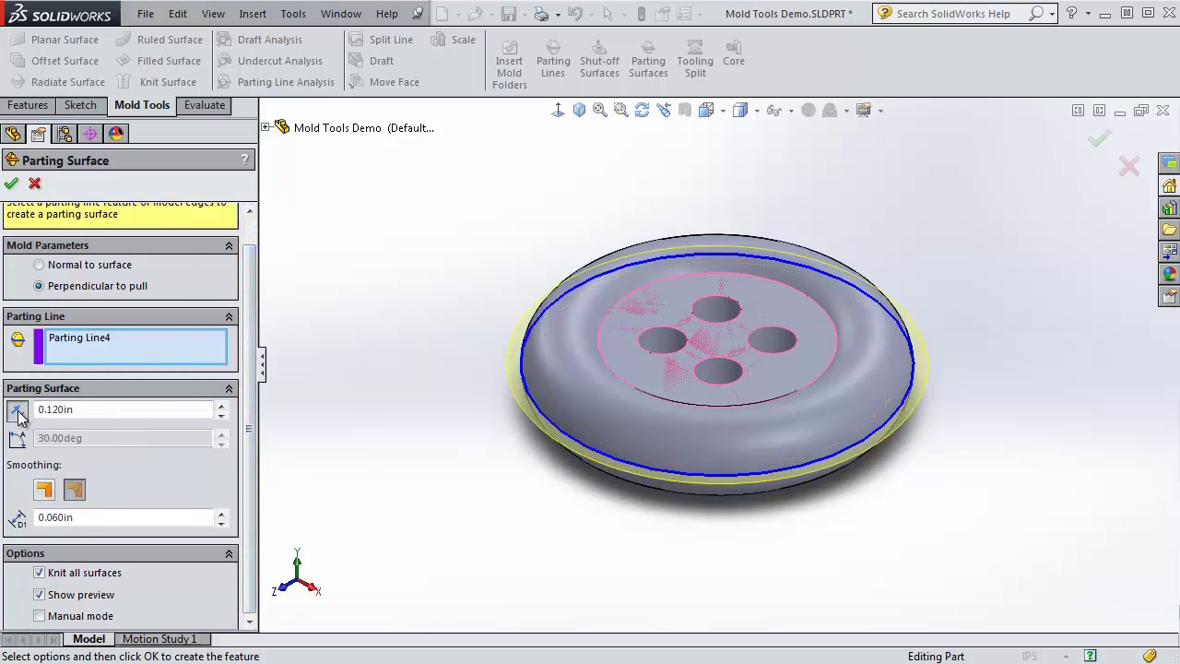
double_click(186, 414)
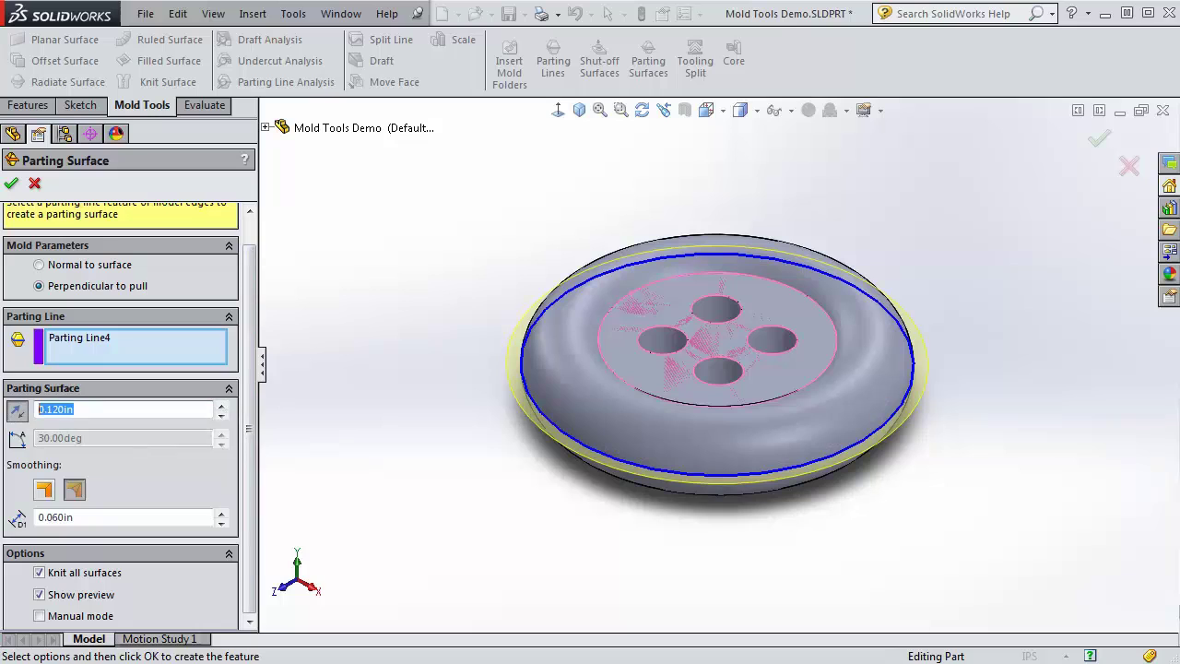
type("3")
key("Return")
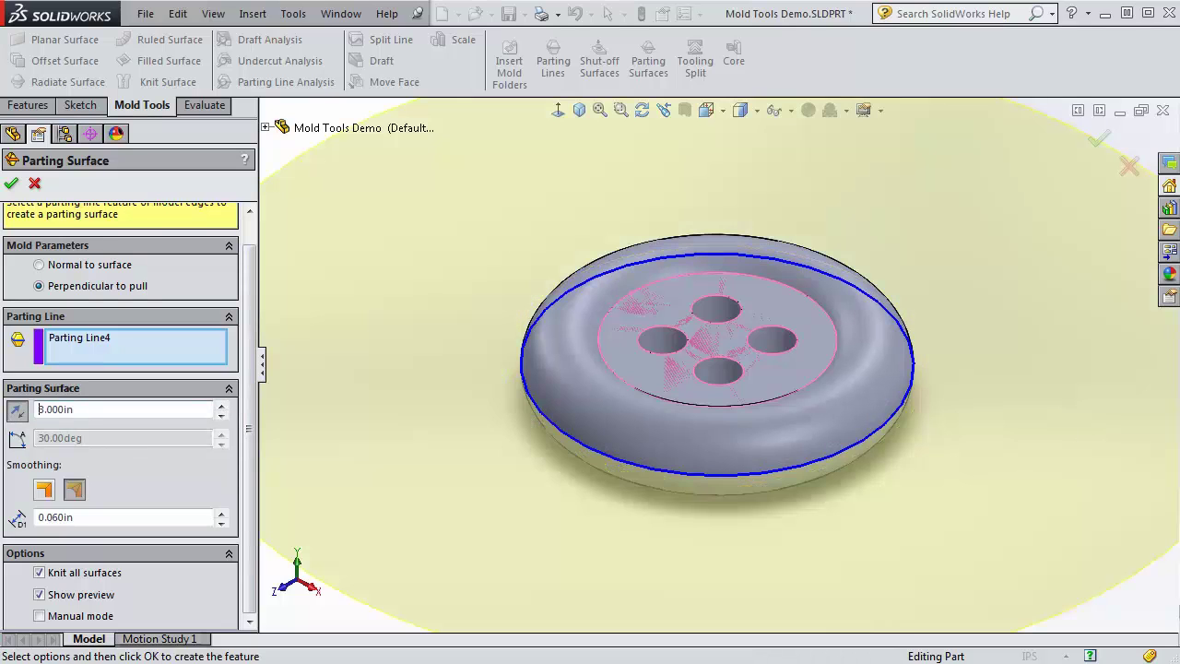
scroll(574, 421, "up", 3)
middle_click_drag(573, 421, 566, 482)
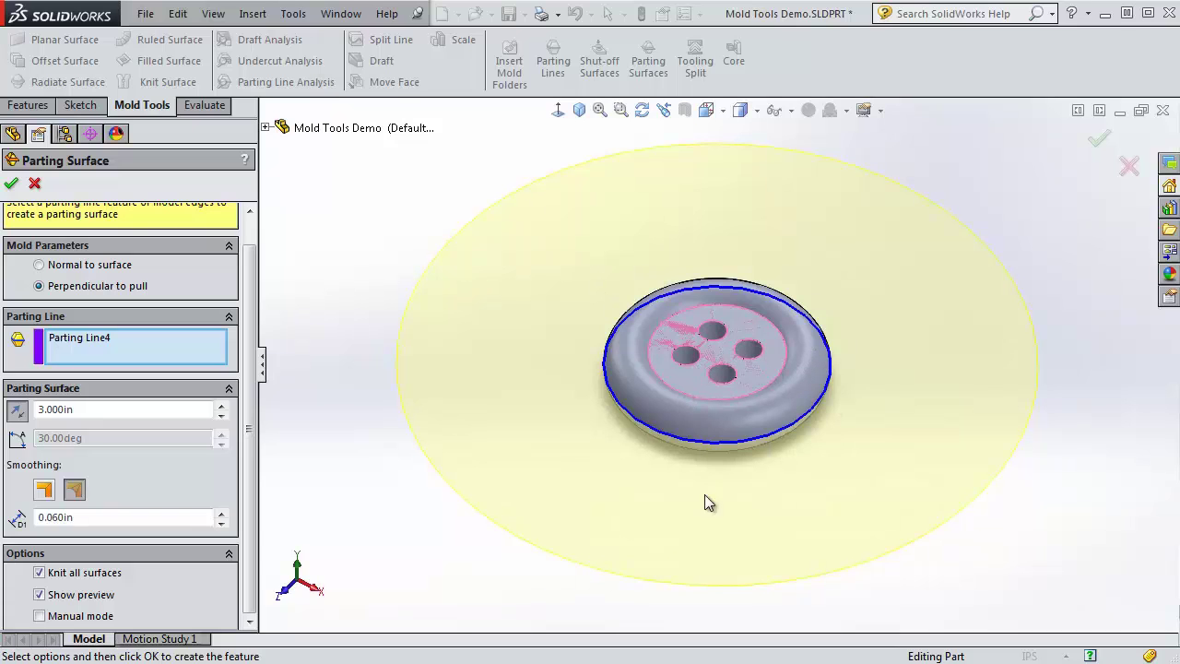
middle_click_drag(705, 495, 638, 476)
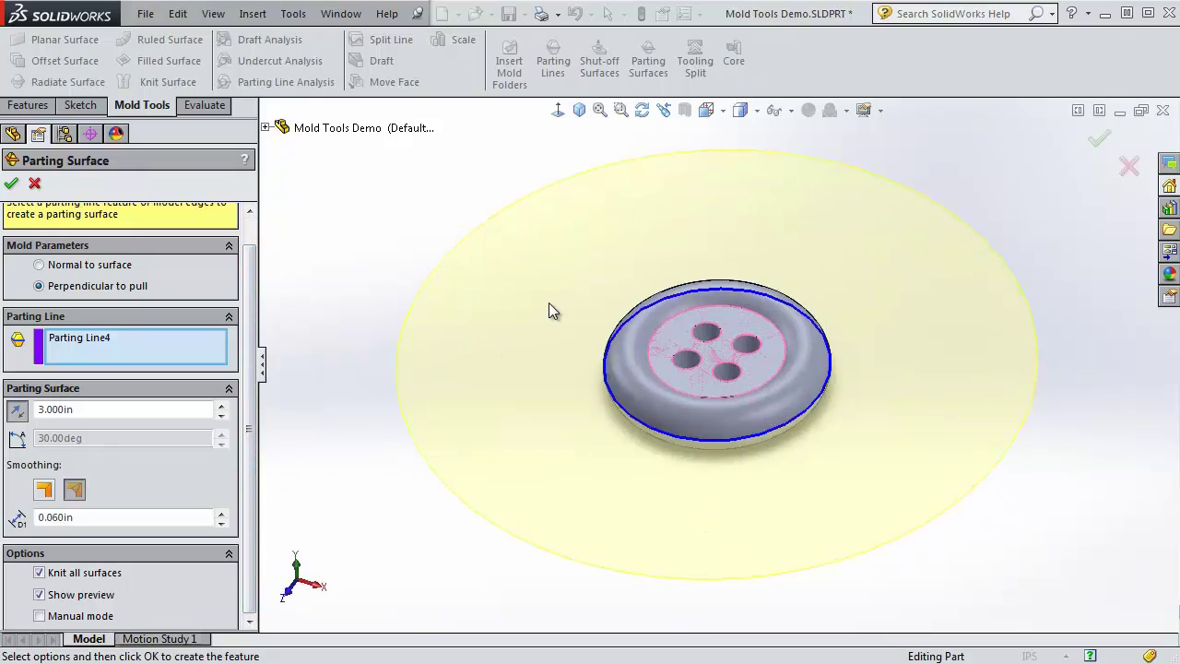
middle_click_drag(721, 465, 708, 316)
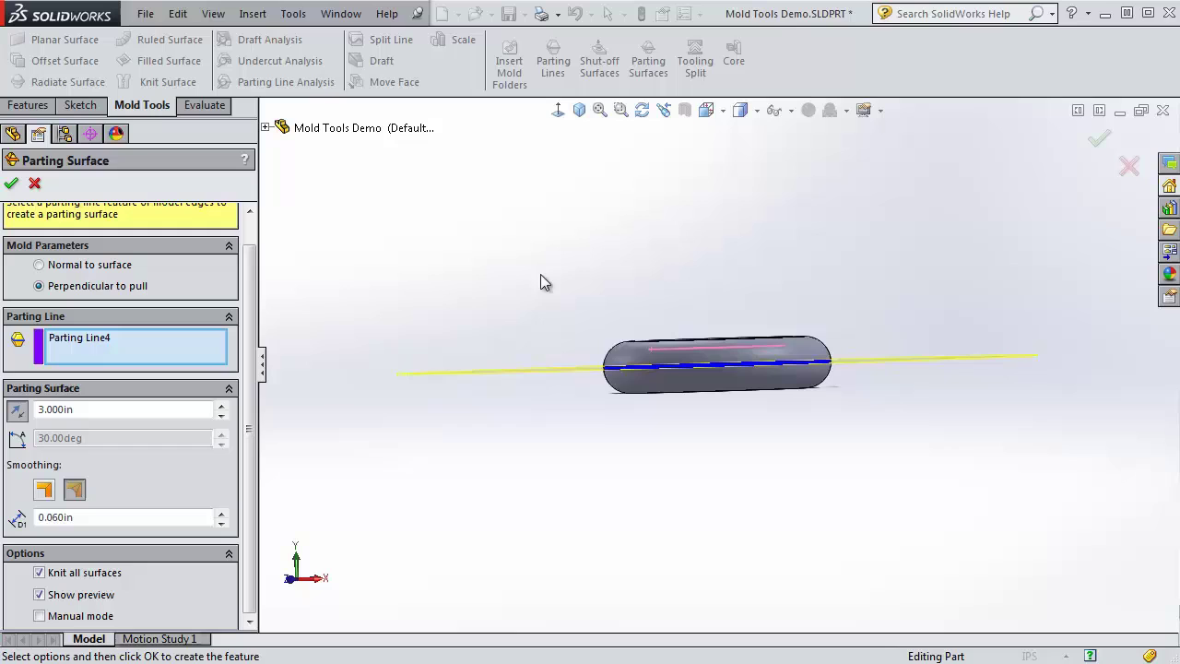
- Try the Normal to surface option for the parting surface, compare its preview, and return to Perpendicular to pull
middle_click_drag(515, 289, 434, 374)
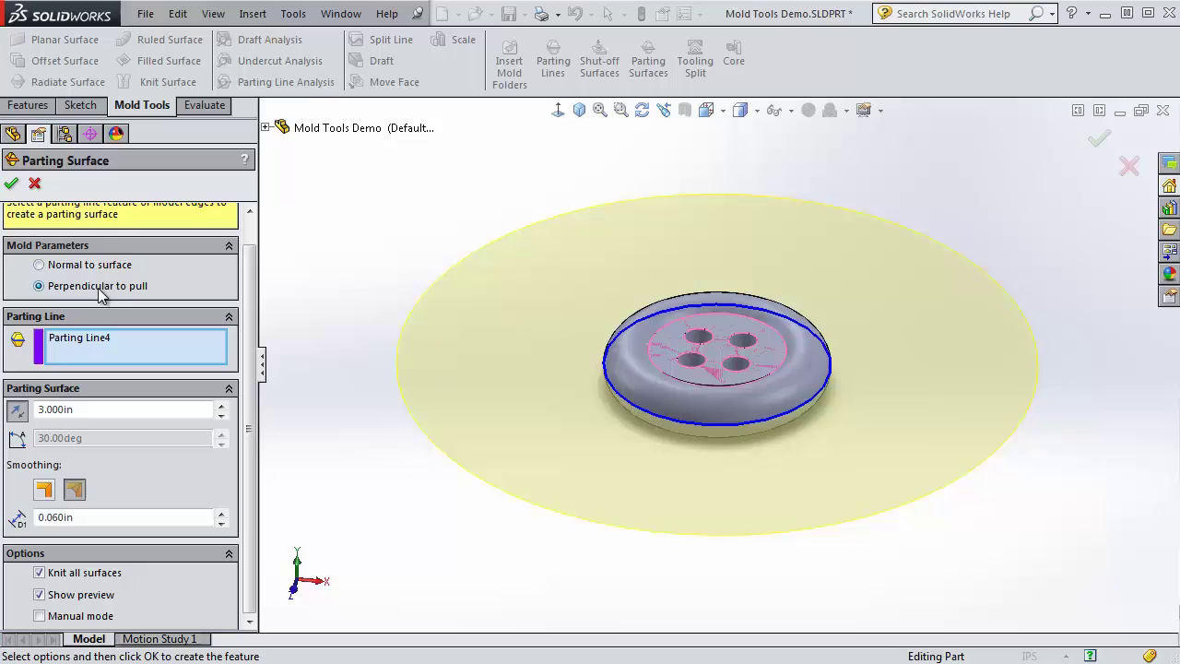
middle_click_drag(690, 406, 684, 382)
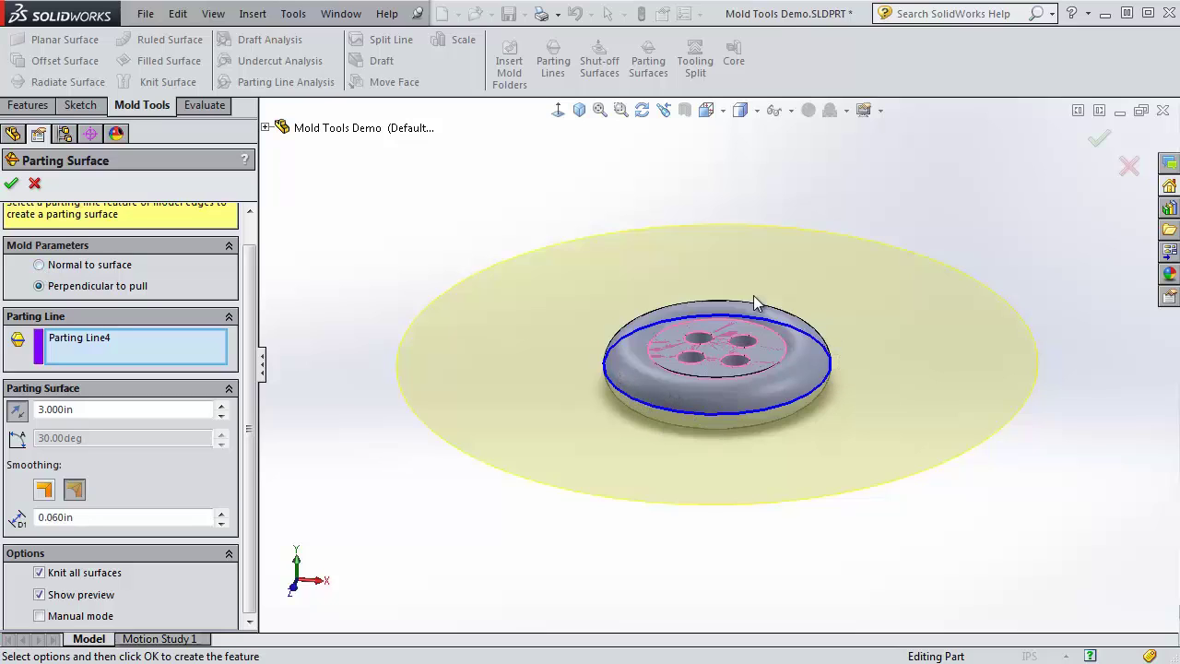
left_click(39, 265)
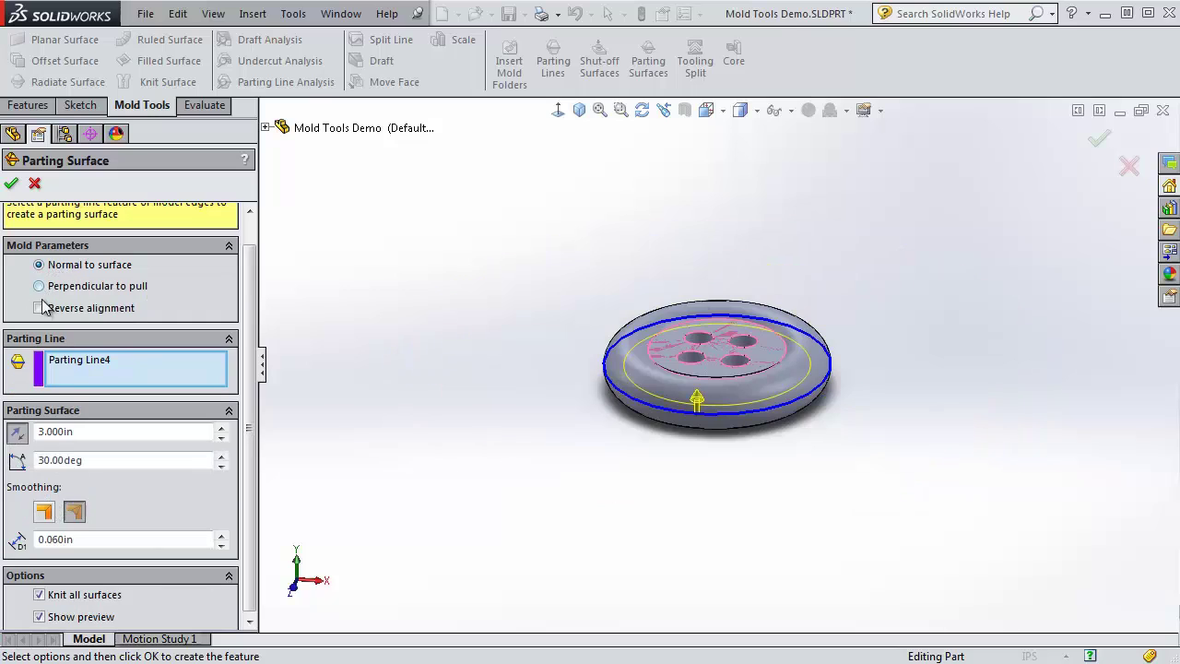
left_click(39, 286)
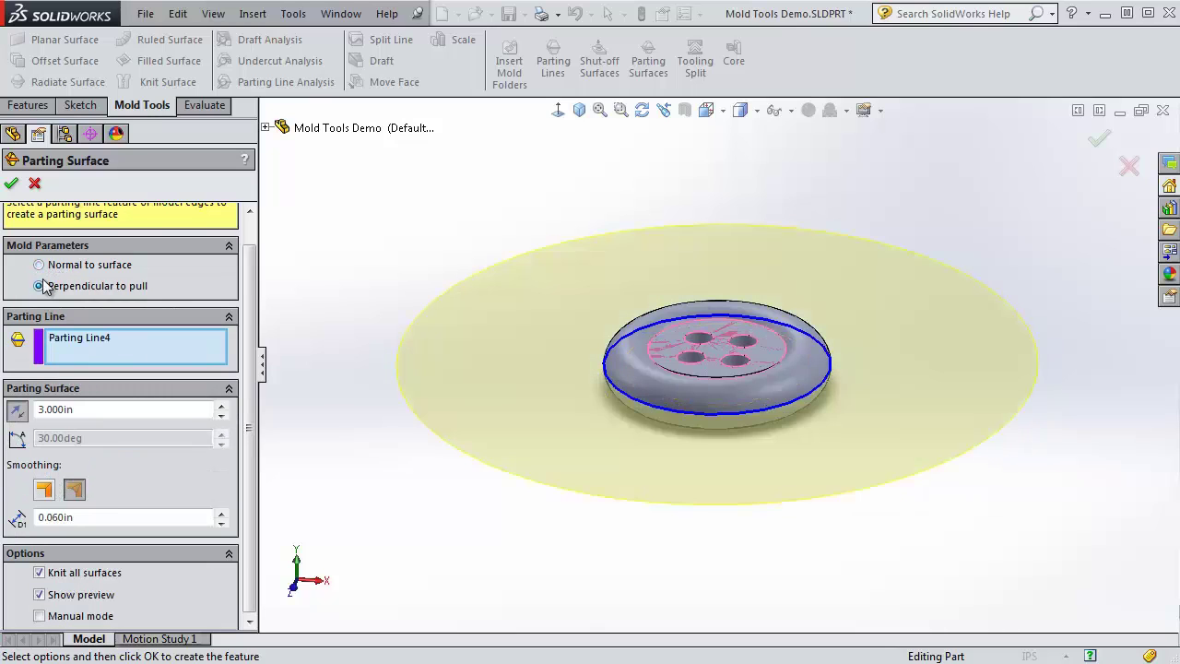
left_click(39, 265)
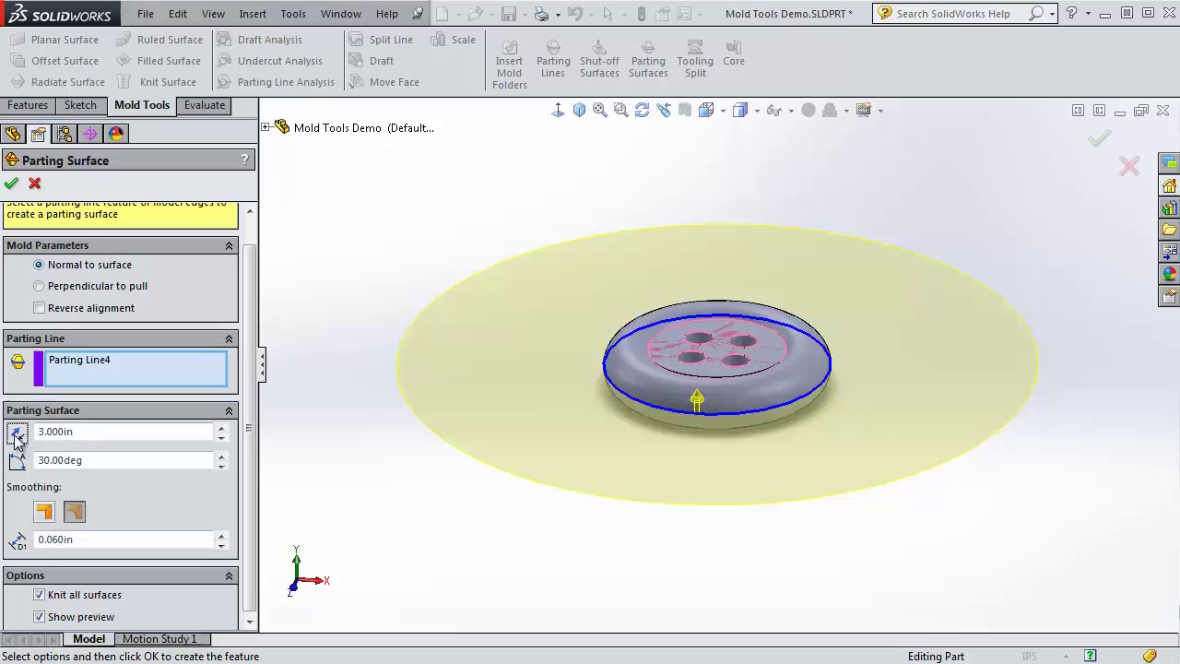
middle_click_drag(698, 405, 663, 533)
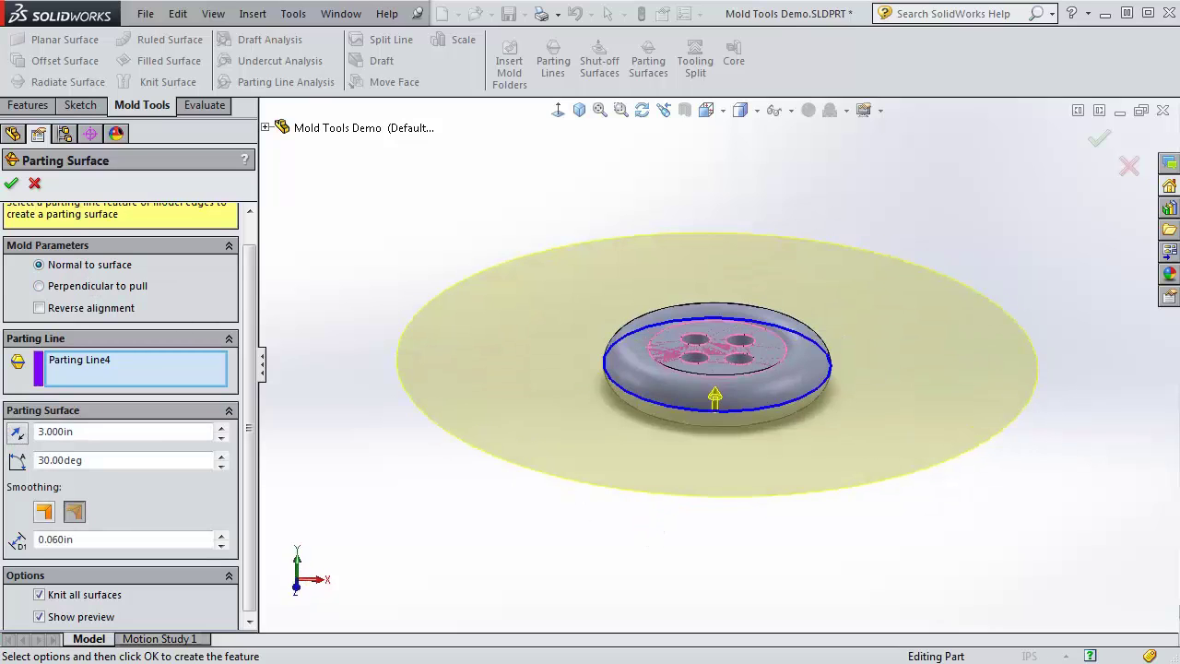
left_click(38, 286)
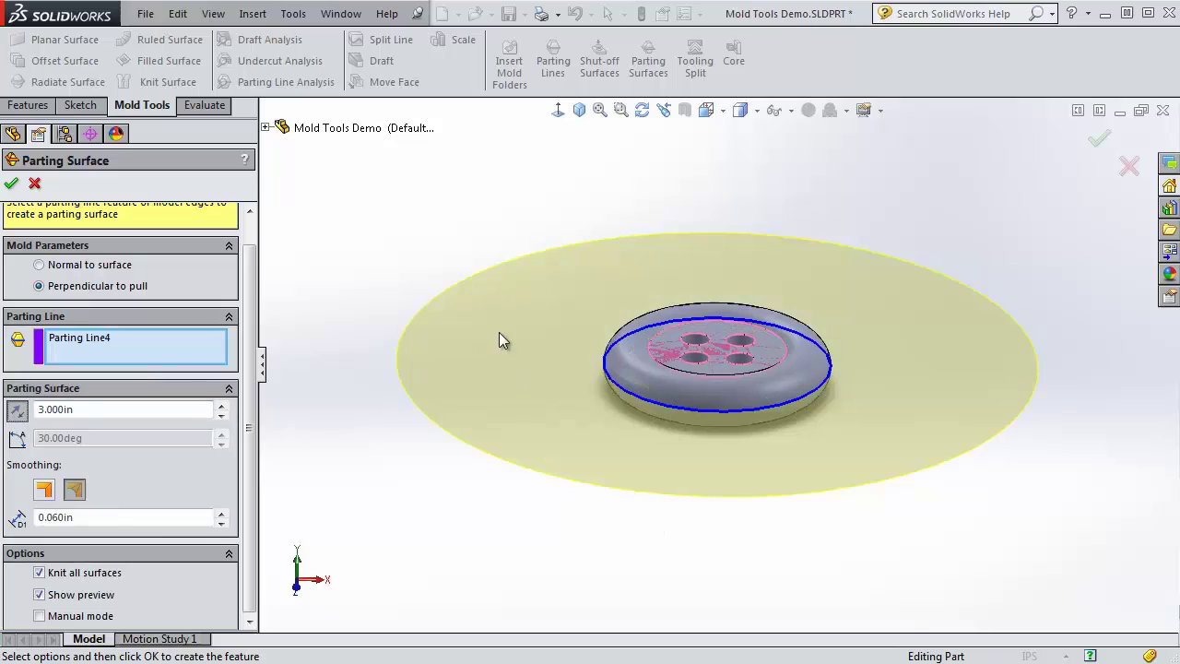
middle_click_drag(560, 356, 598, 476)
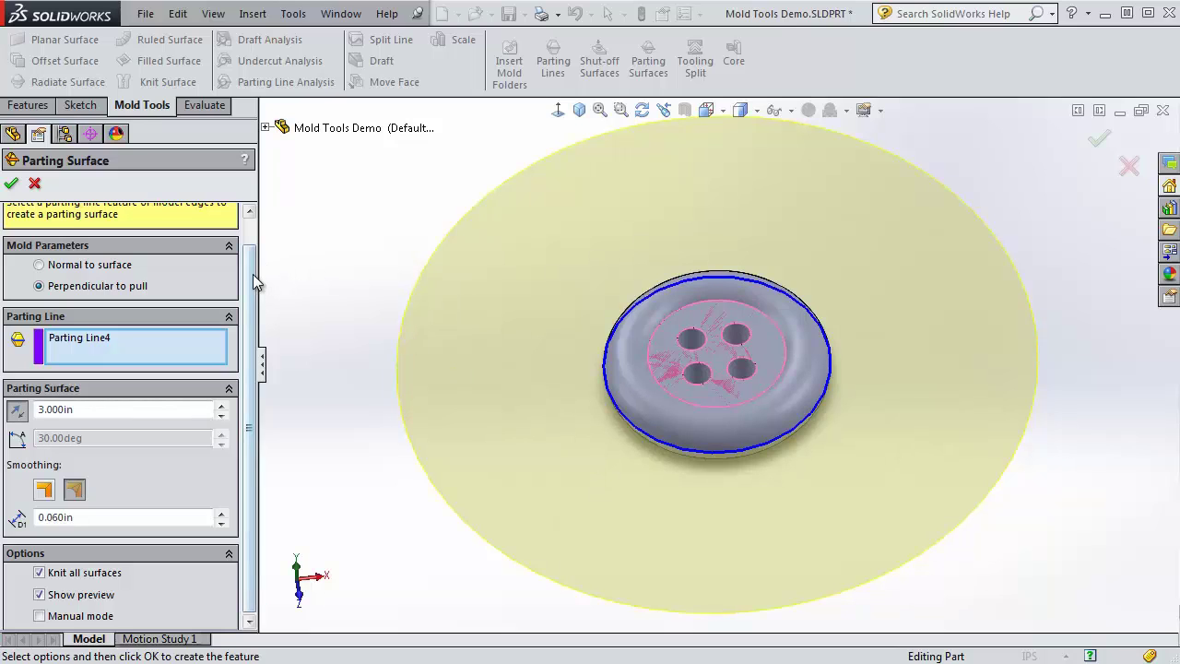
- Set the parting surface smoothing to Sharp, create the surface, and check it around the button
left_click(76, 490)
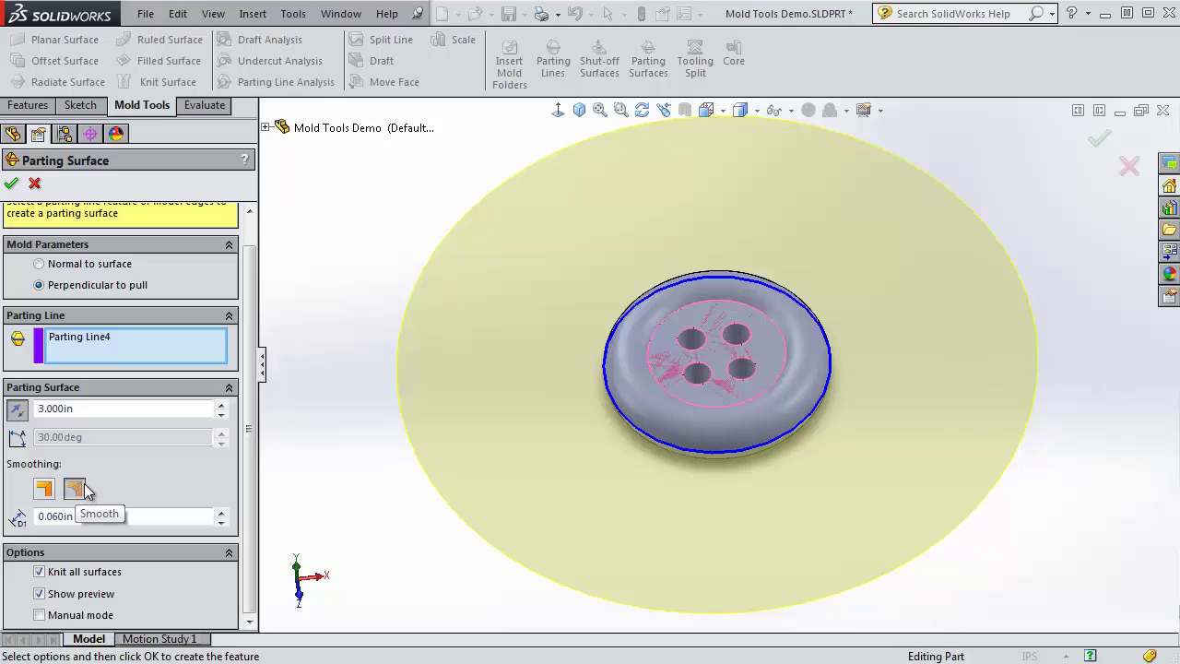
left_click(43, 489)
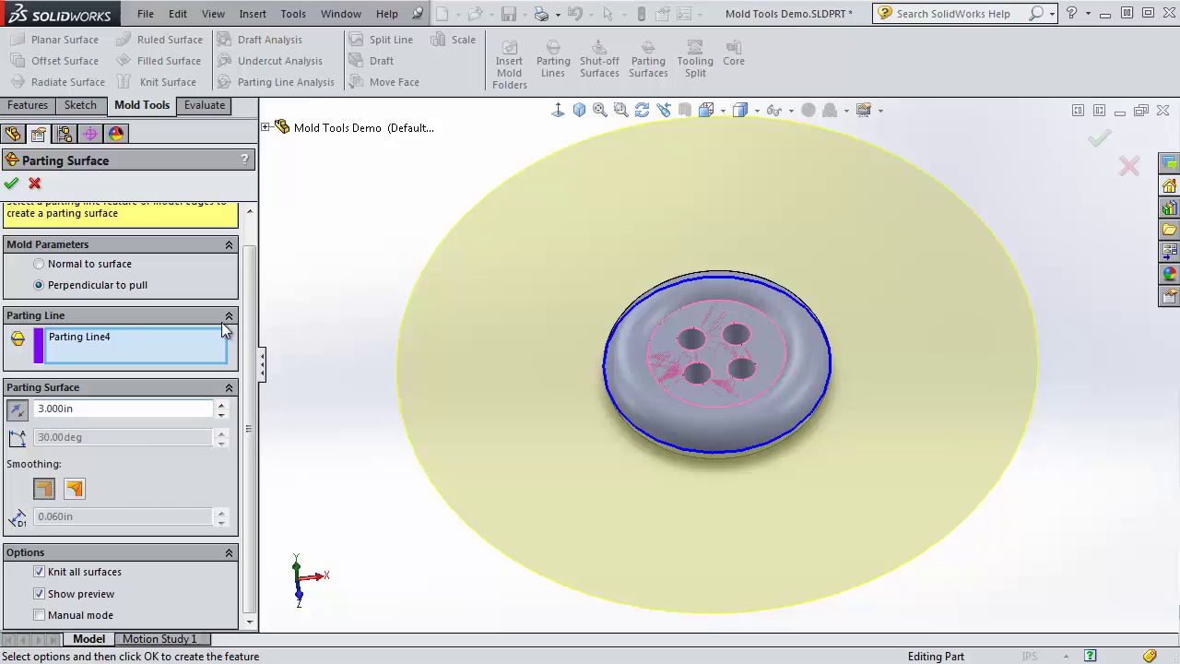
scroll(247, 304, "up", 1)
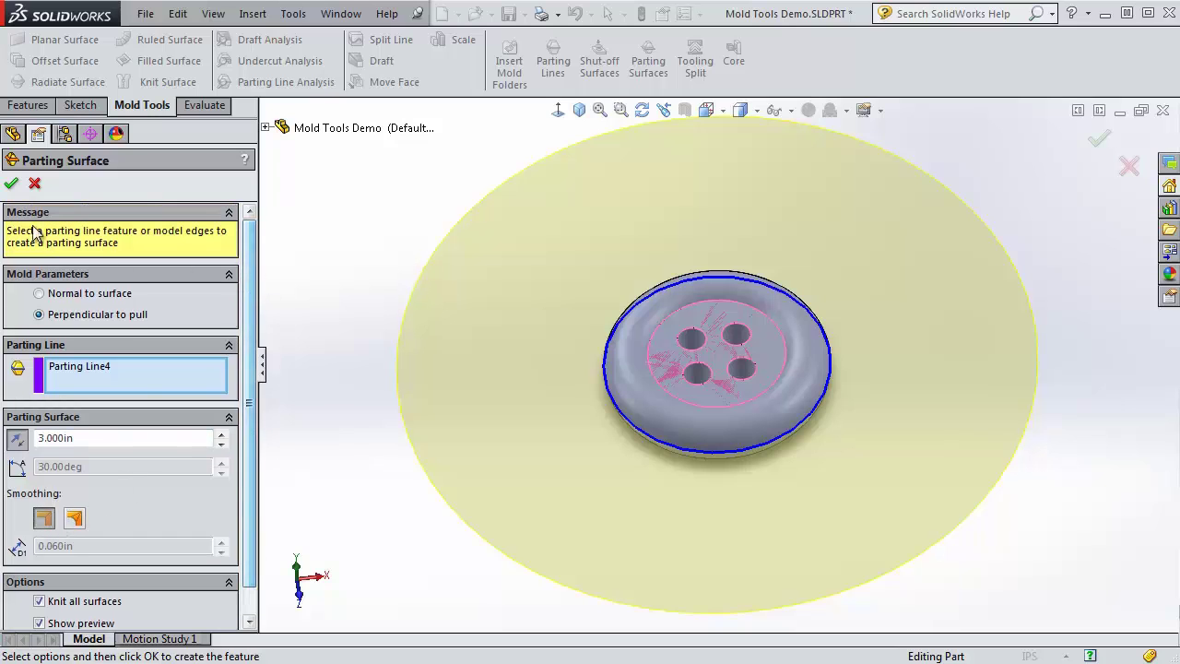
left_click(14, 186)
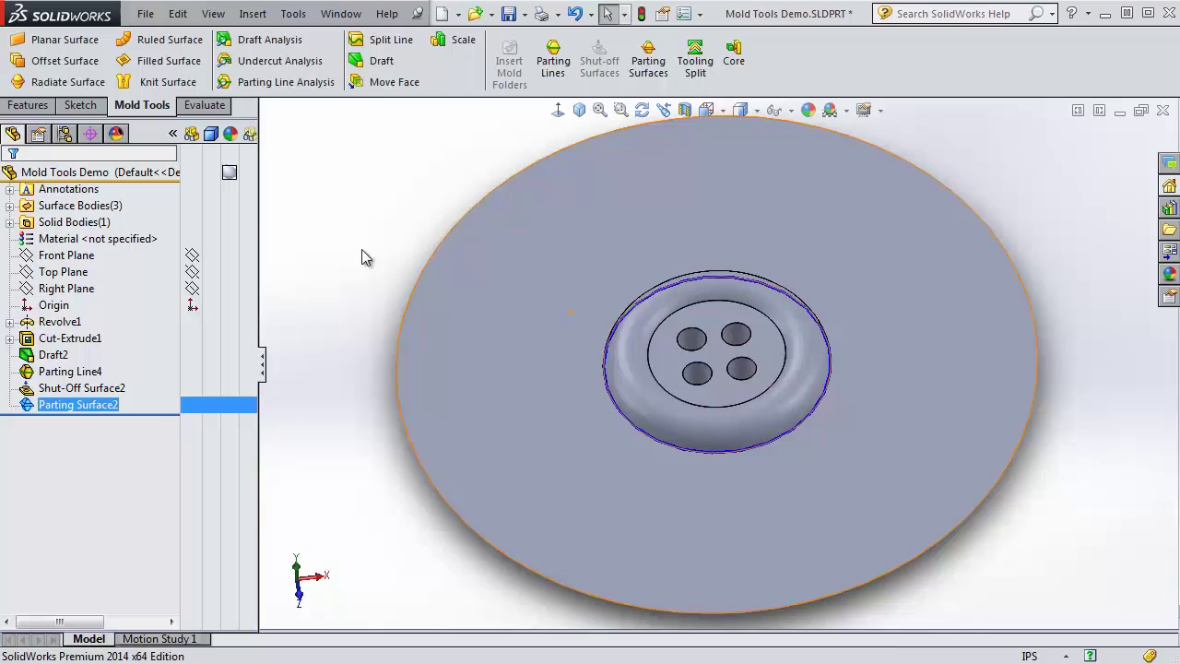
middle_click_drag(621, 556, 609, 524)
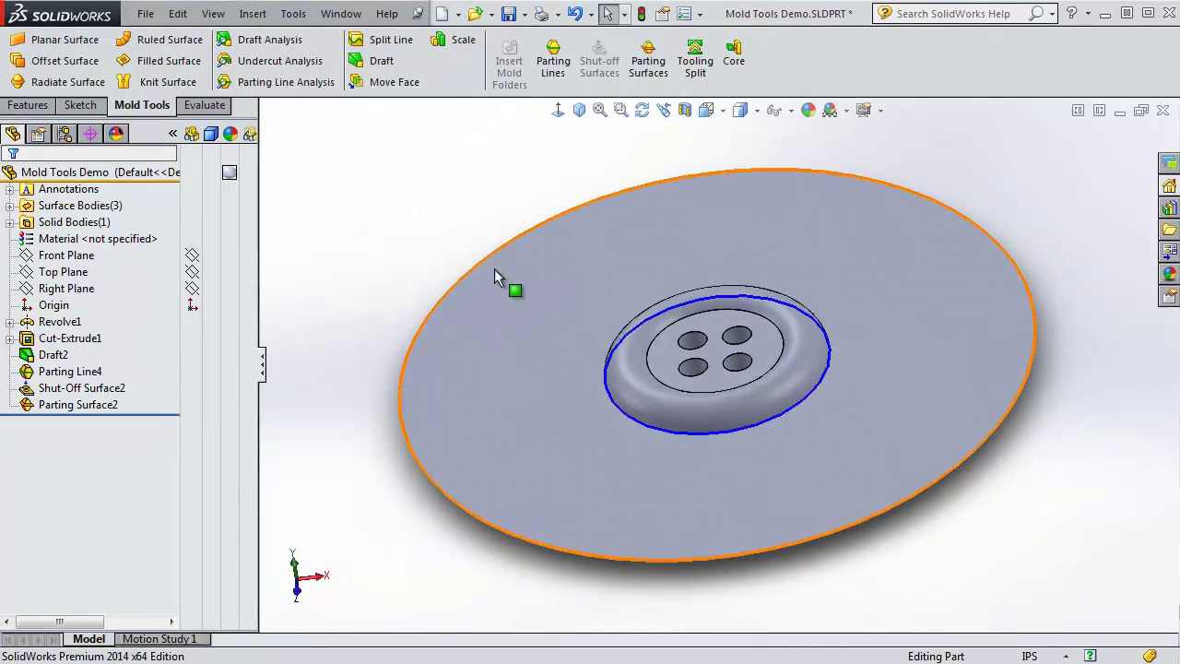
mouse_move(538, 271)
middle_mouse_down()
mouse_move(587, 199)
mouse_move(498, 160)
mouse_move(482, 215)
mouse_move(482, 319)
middle_mouse_up()
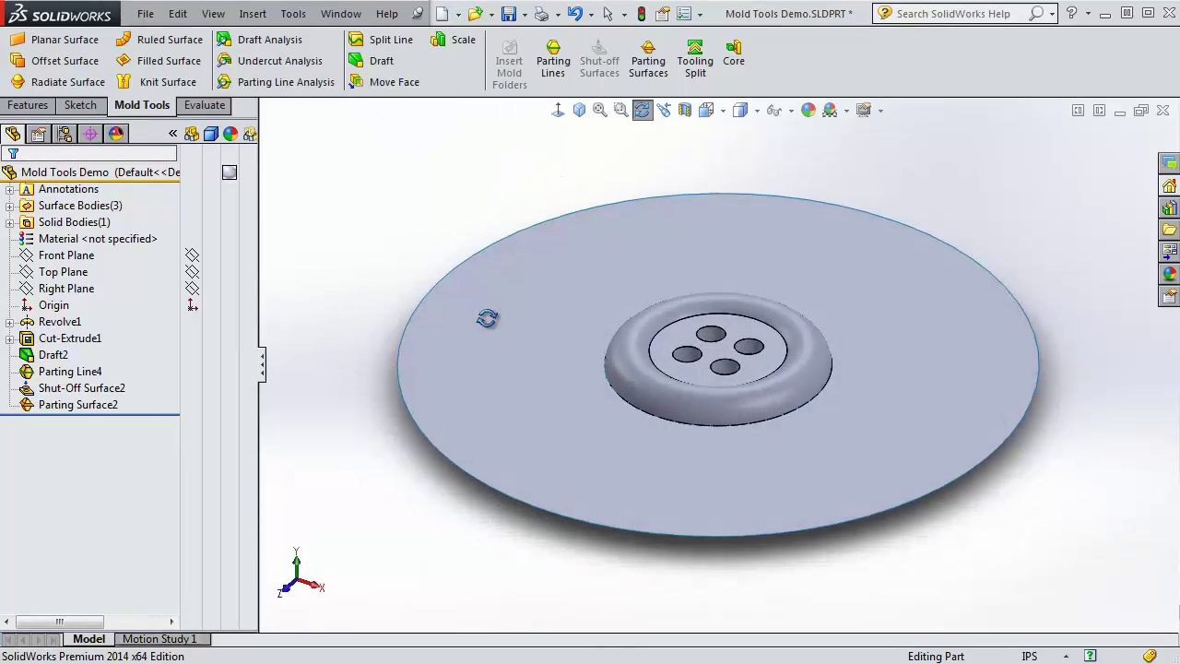
- Start a Tooling Split with a sketch on the underside of the parting surface, viewed normal to the sketch plane
left_click(695, 61)
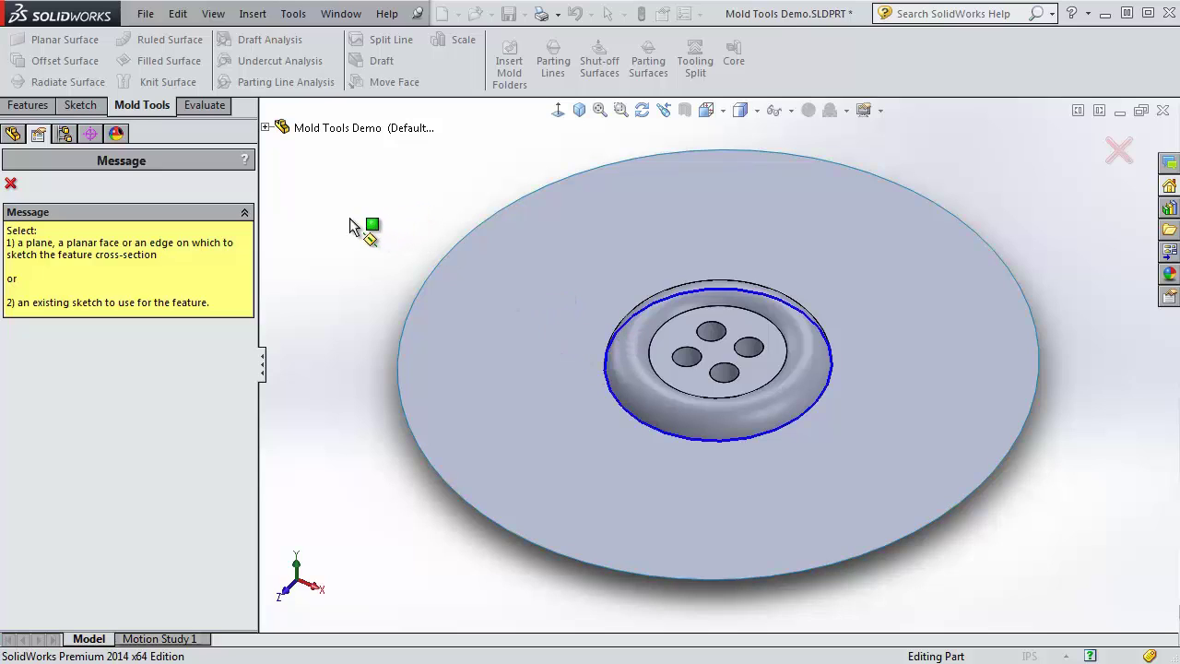
middle_click_drag(422, 527, 433, 366)
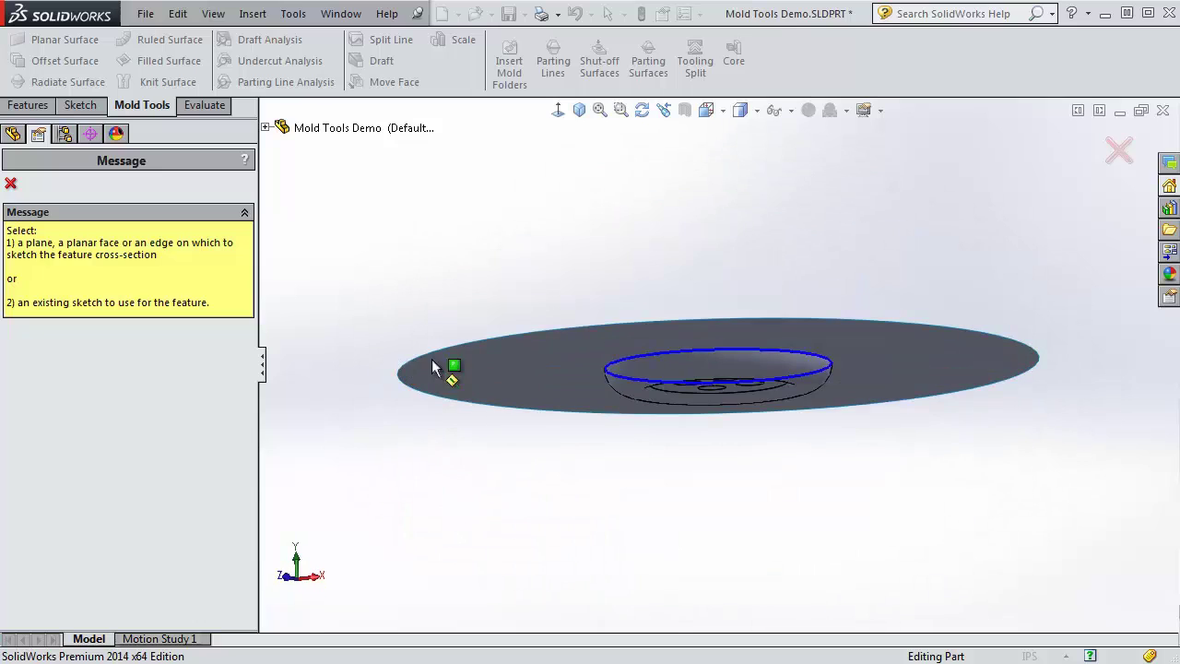
left_click(415, 368)
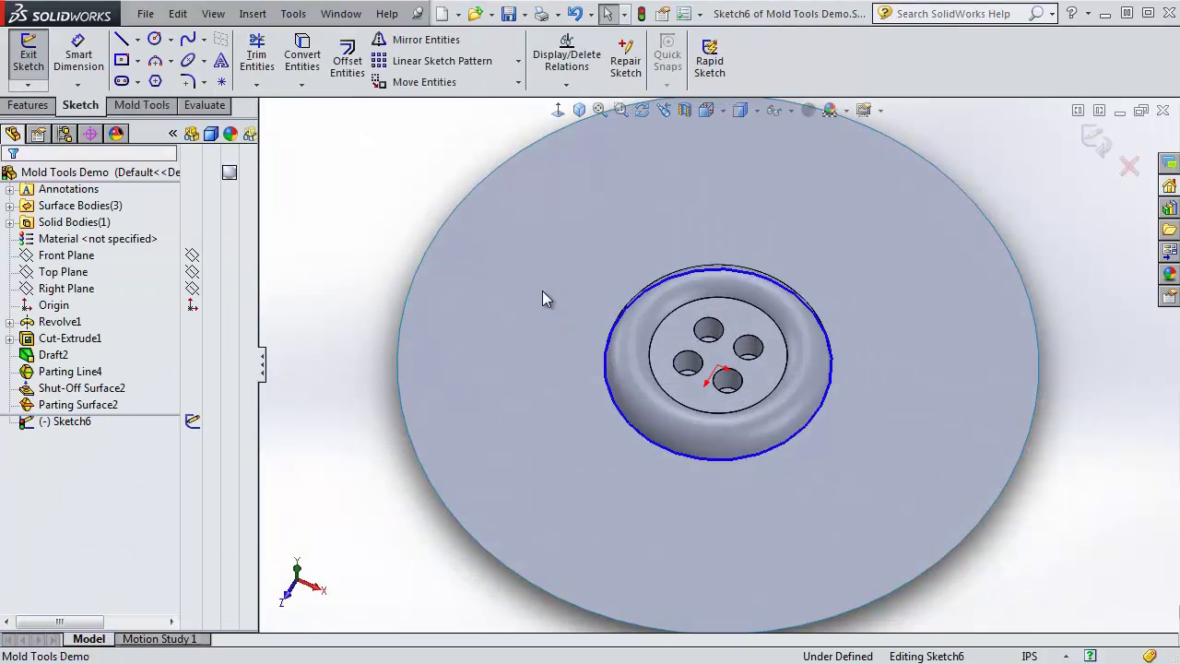
left_click(560, 113)
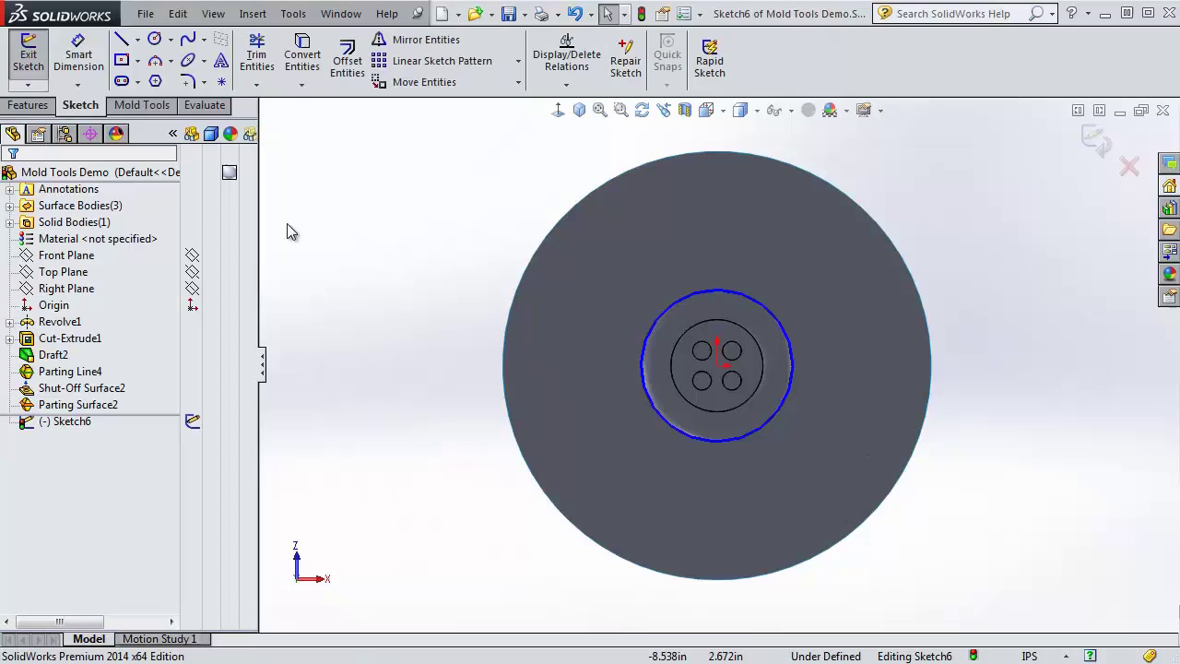
- Sketch a center rectangle about 5.6 in by 5.5 in from the origin around the button and finish the sketch
left_click(120, 61)
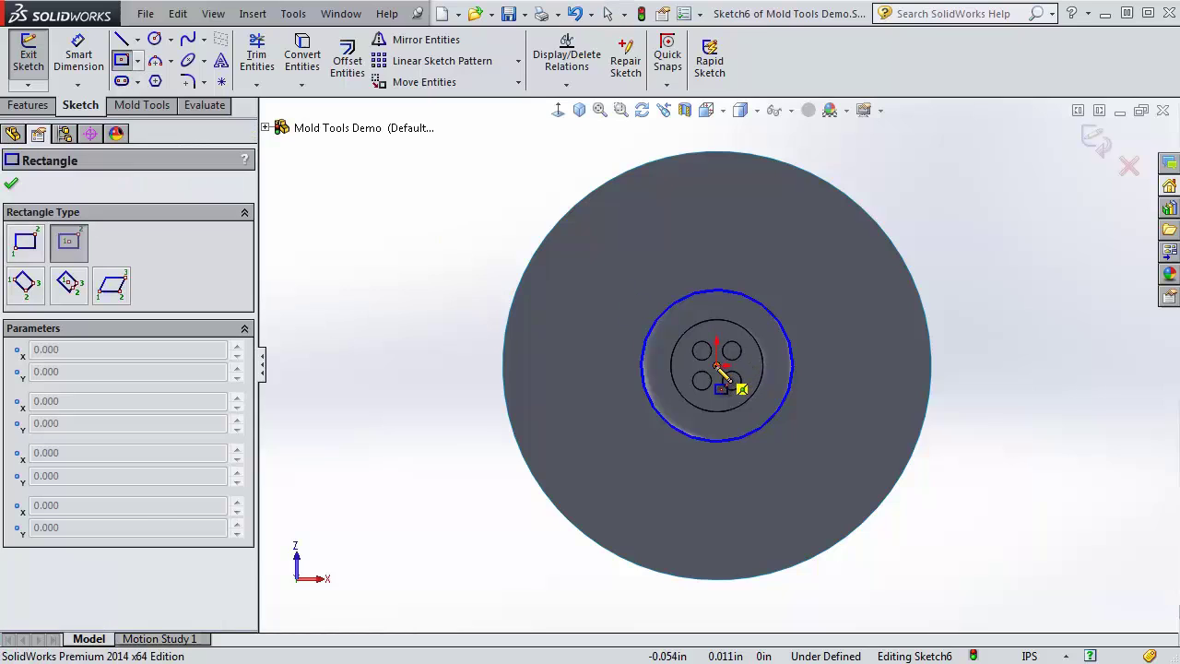
left_click(717, 365)
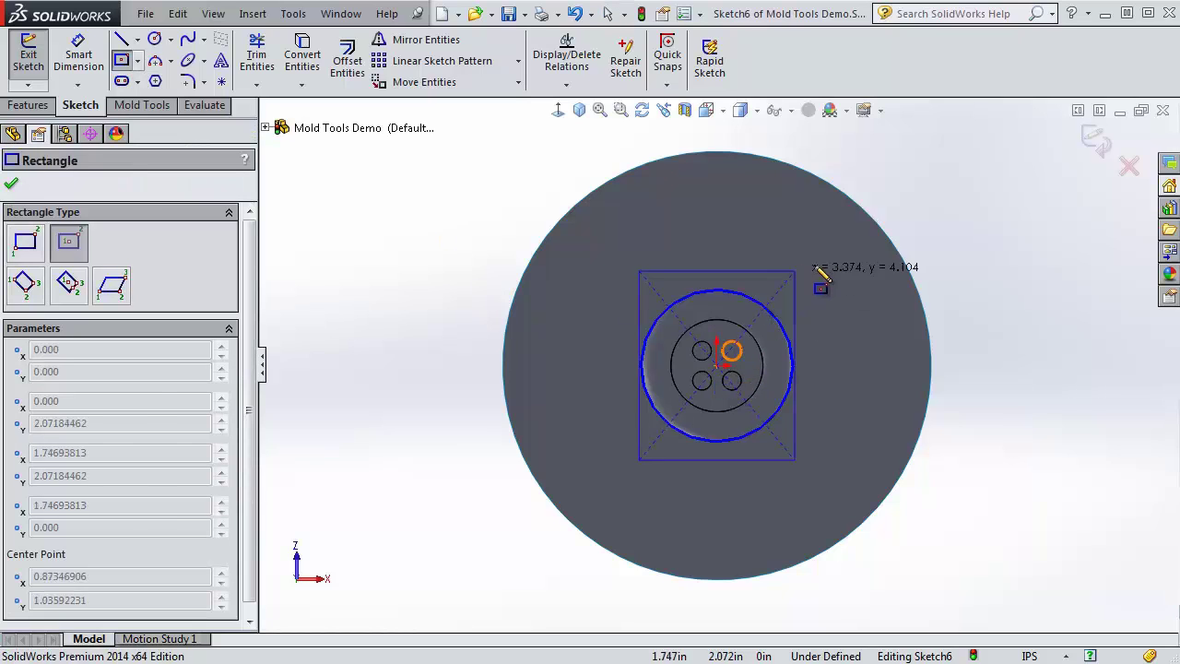
left_click(854, 237)
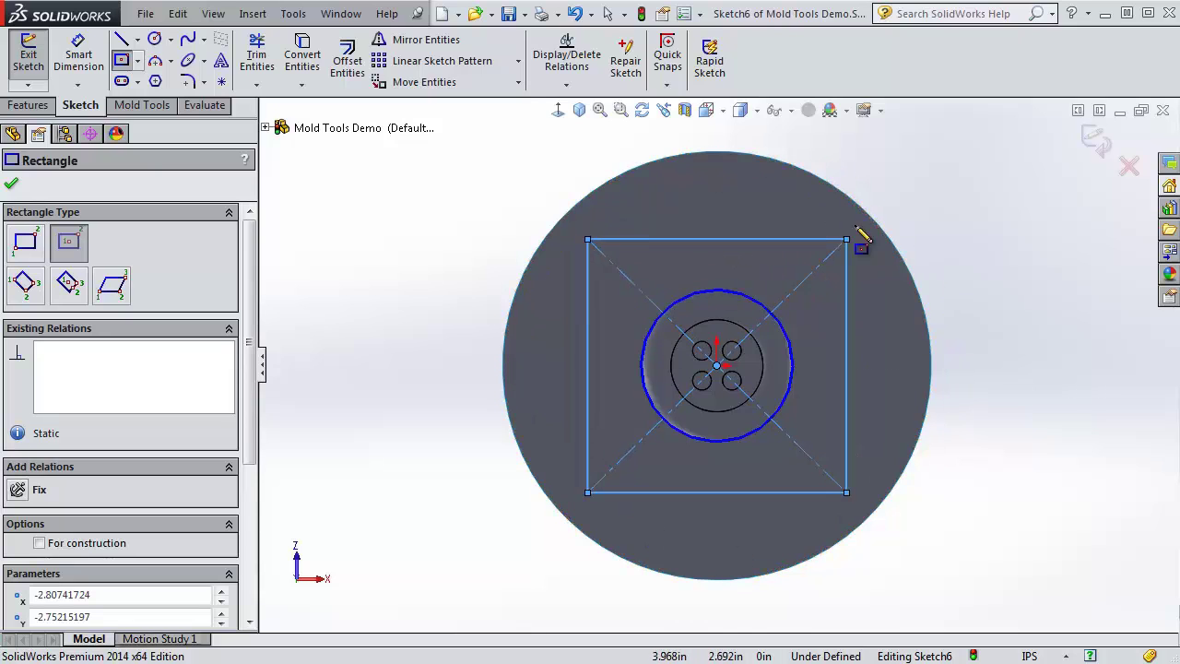
left_click(9, 185)
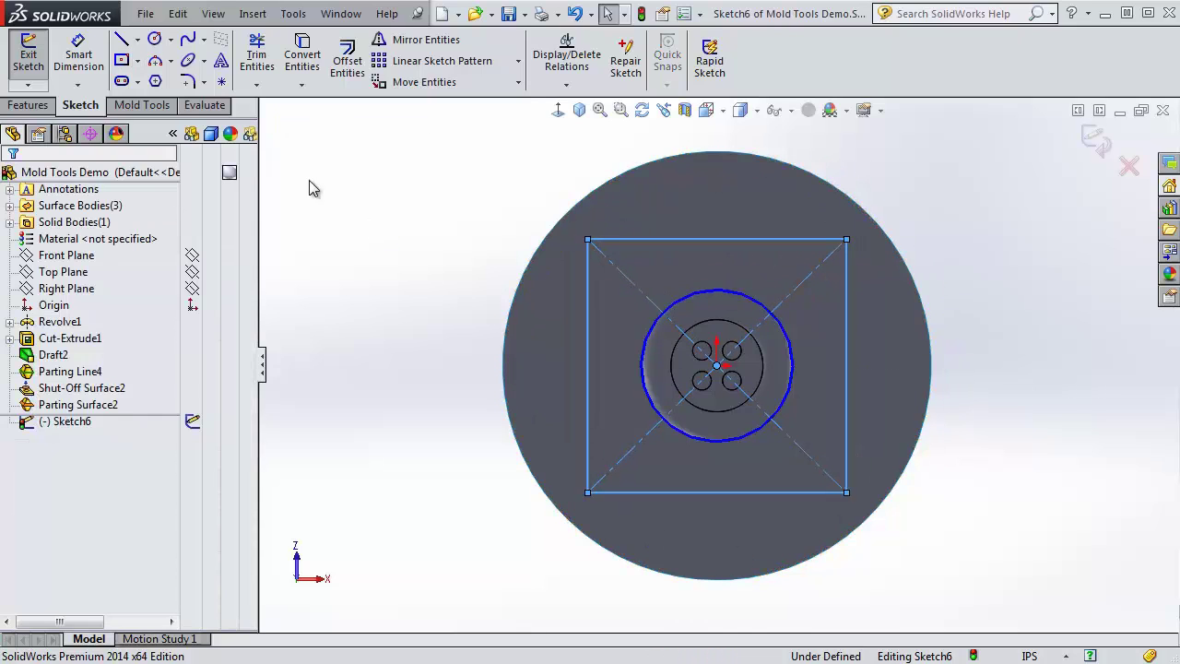
left_click(1088, 139)
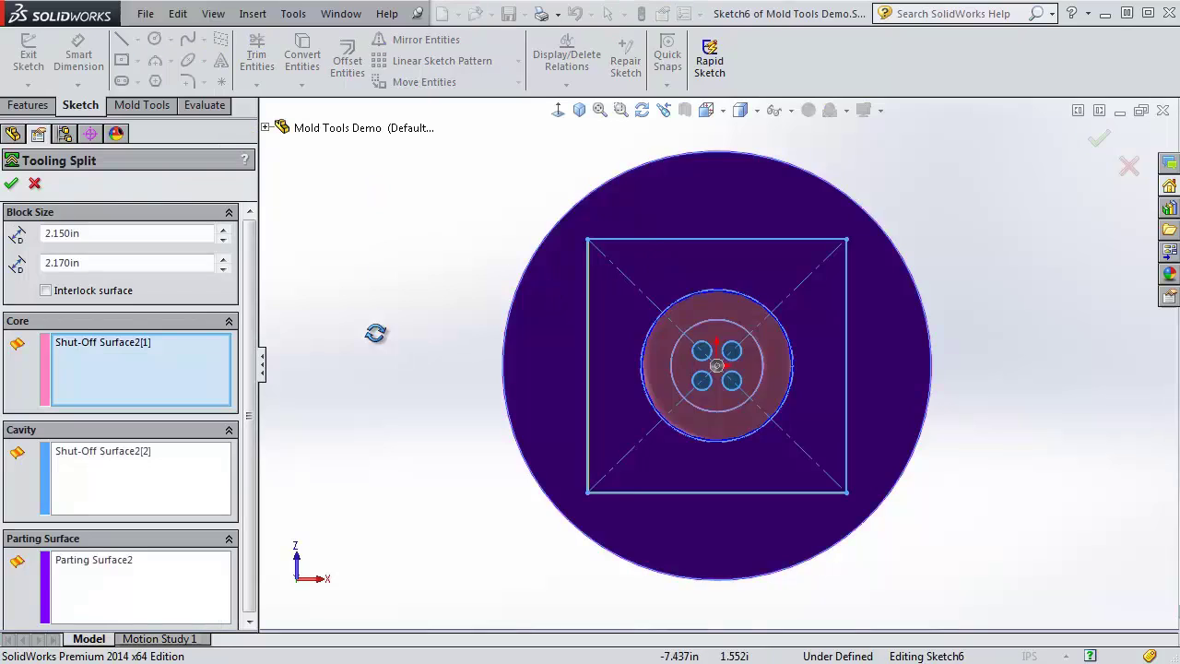
- Create the tooling split with block sizes of 2.150 in and 2.170 in, and check the two mold blocks
middle_click_drag(481, 399, 459, 410)
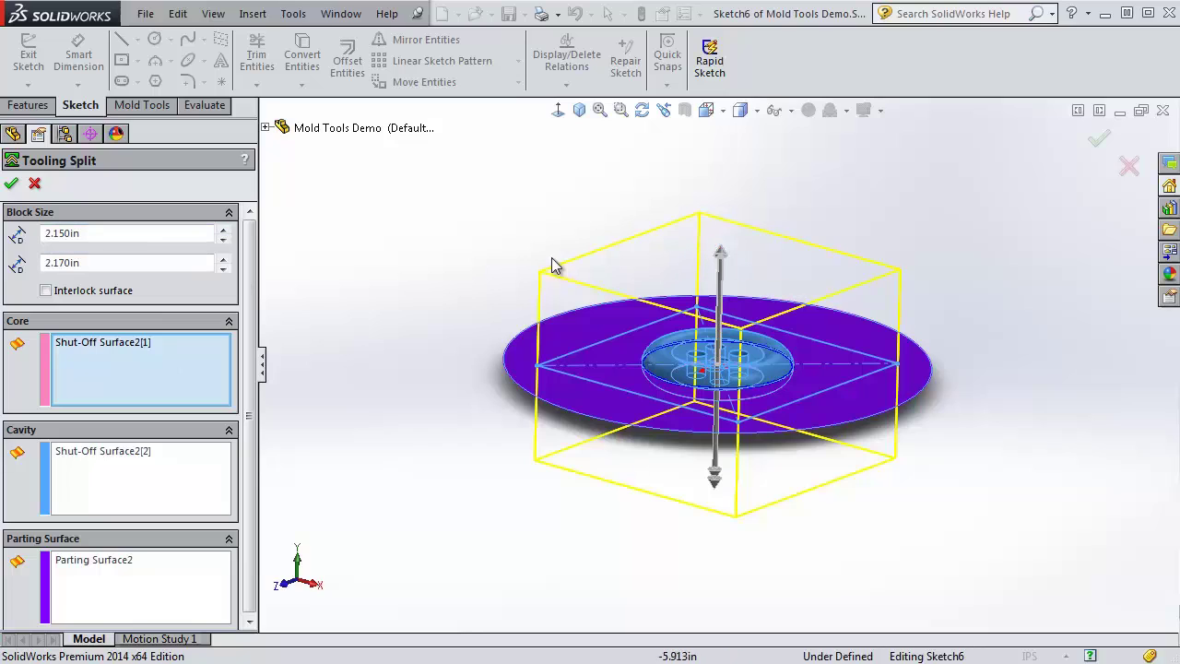
left_click_drag(243, 358, 241, 313)
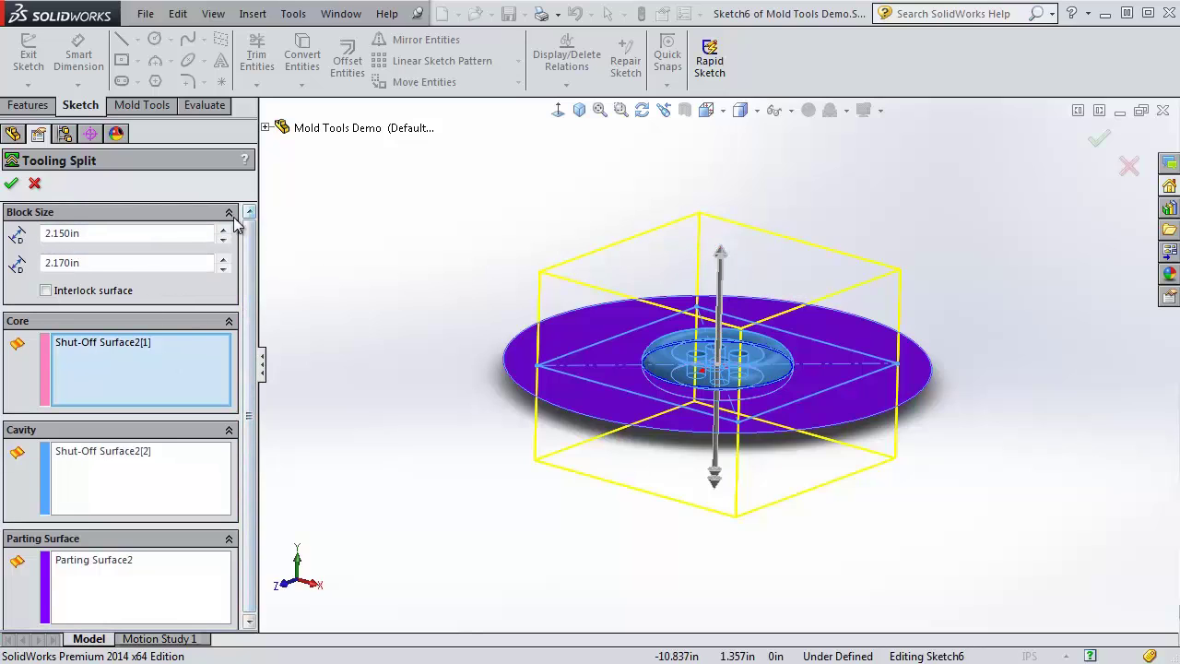
left_click(11, 183)
left_click(488, 272)
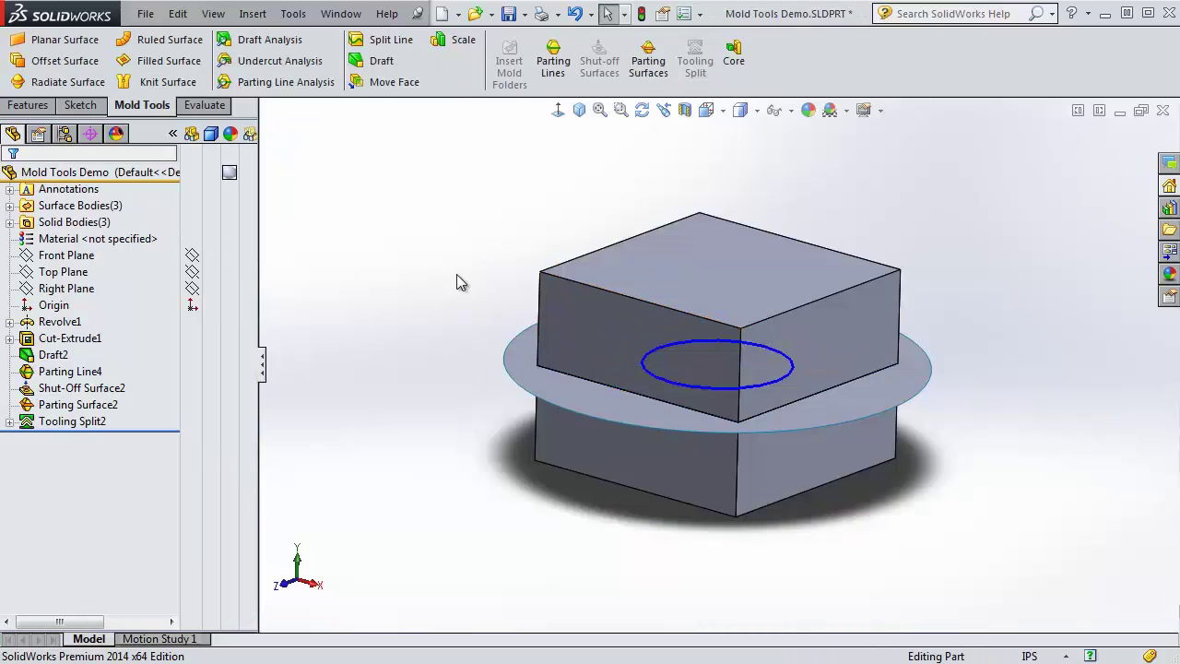
middle_click_drag(458, 279, 519, 311)
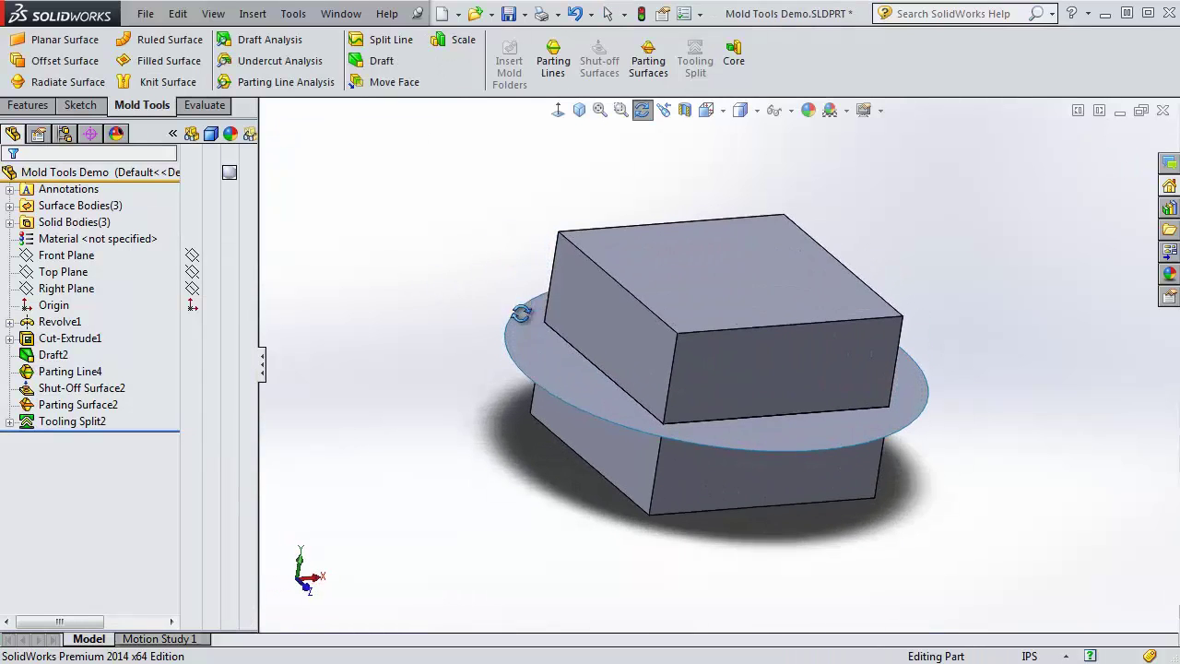
- Expand the solid bodies and the cavity, core and parting surface bodies in the feature tree, and highlight the tooling split bodies
left_click(171, 135)
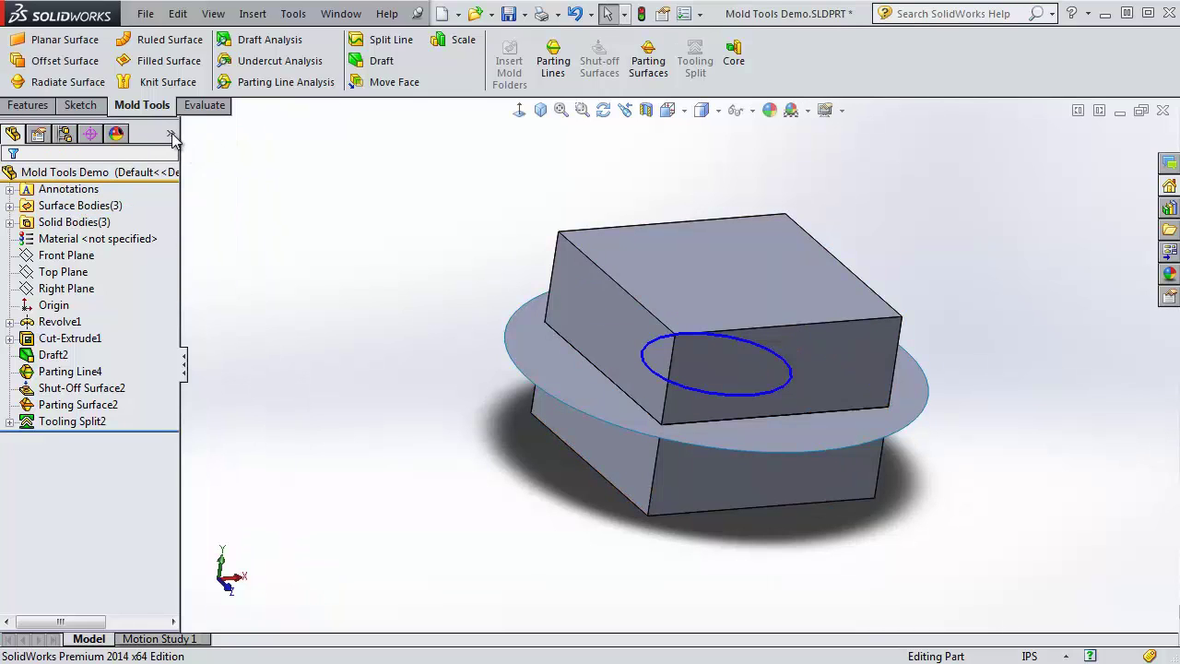
left_click(171, 135)
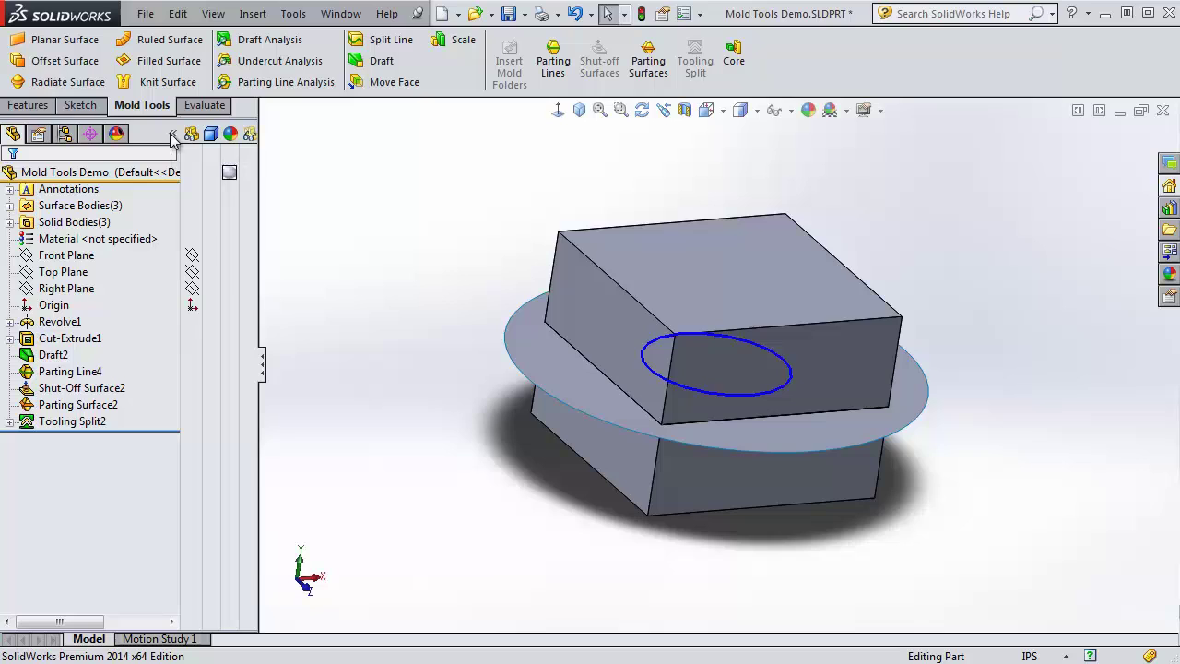
left_click(9, 222)
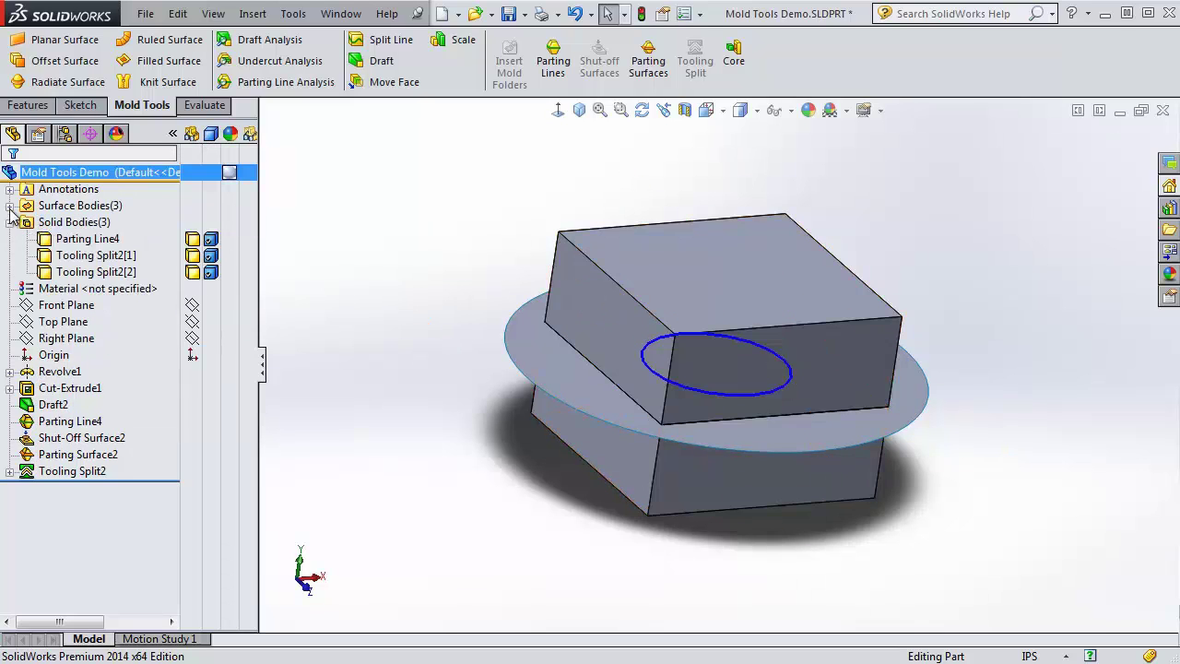
left_click(9, 205)
left_click(27, 223)
left_click(28, 256)
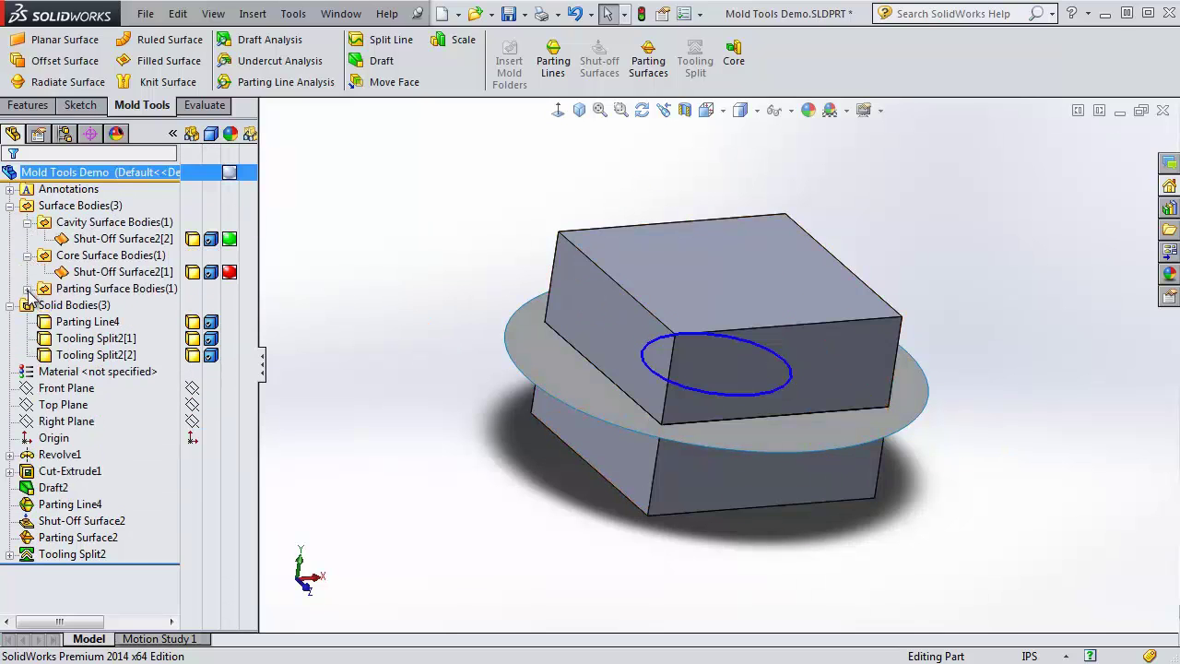
left_click(27, 288)
left_click(92, 306)
left_click(92, 372)
left_click(92, 355)
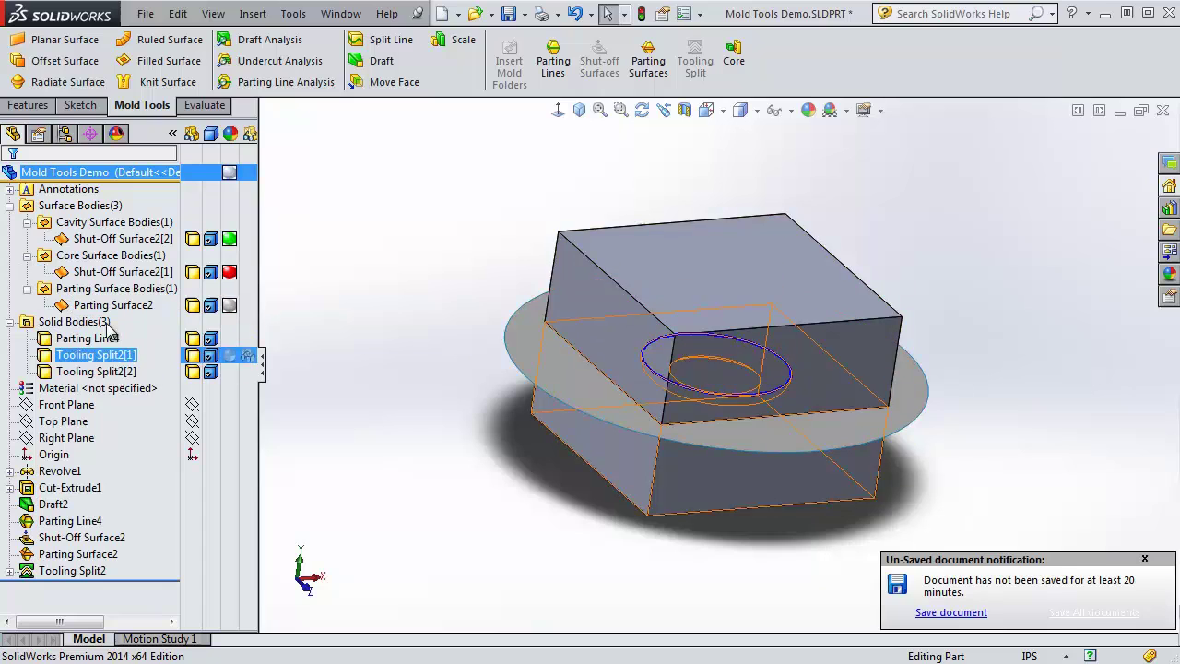
left_click(162, 371)
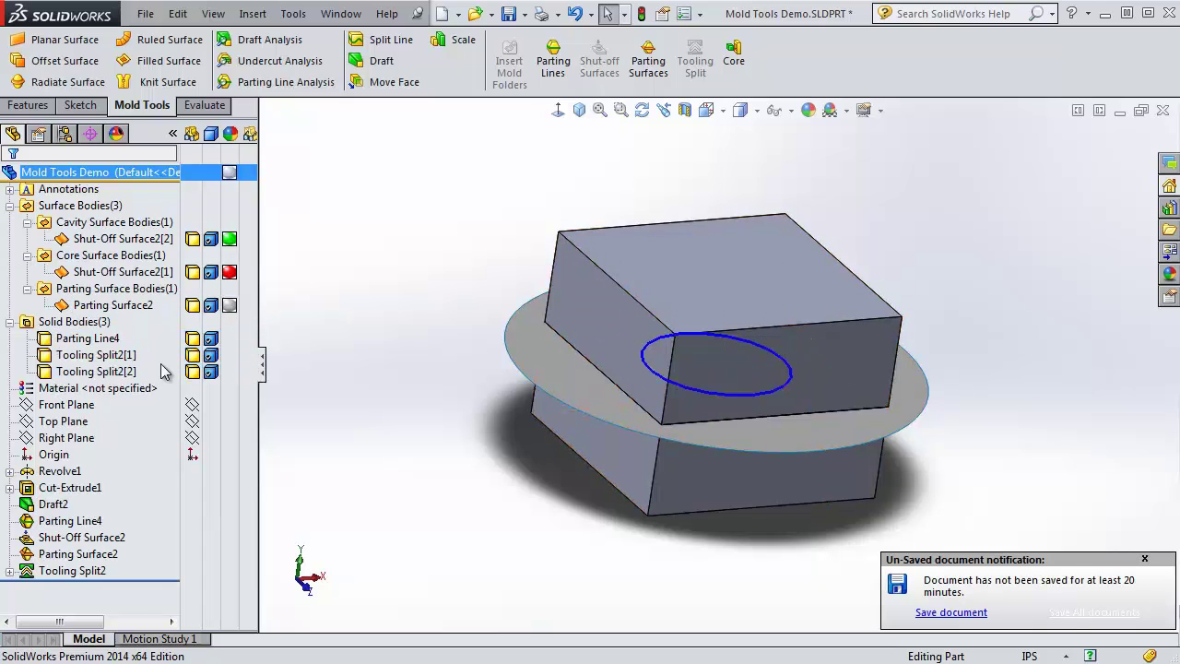
- Hide the parting surface body and the core and cavity shut-off surface bodies
left_click(191, 305)
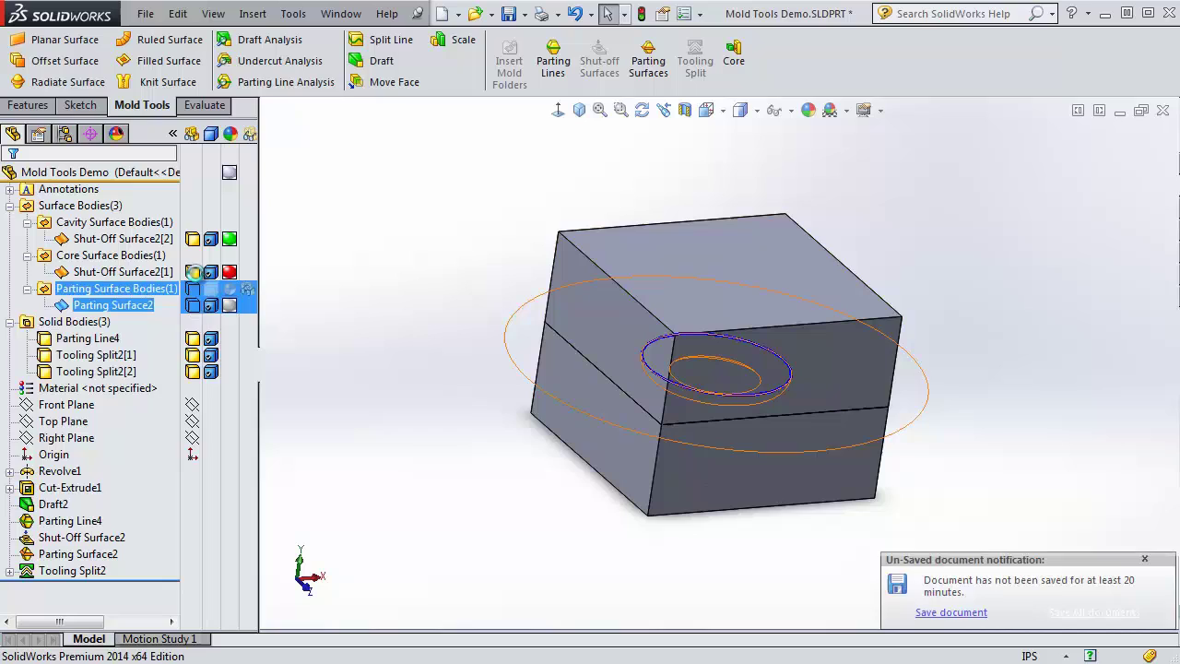
left_click(196, 270)
left_click(195, 240)
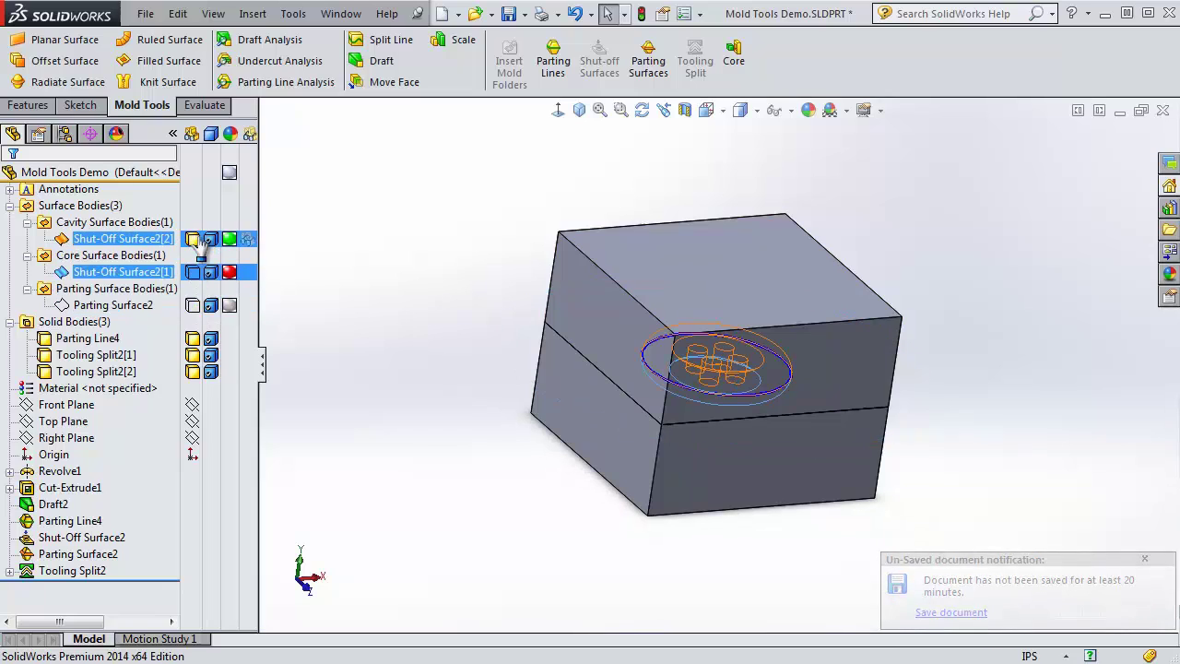
- Make both tooling split bodies transparent and examine the button enclosed between the two mold blocks
left_click(465, 312)
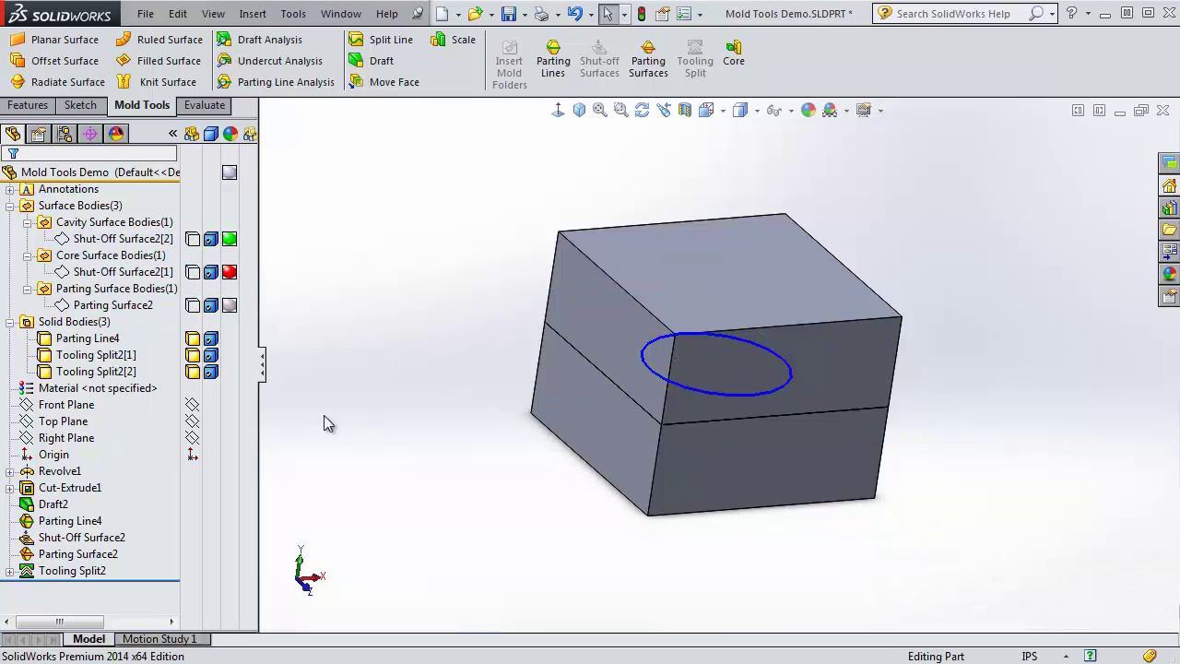
left_click(247, 341)
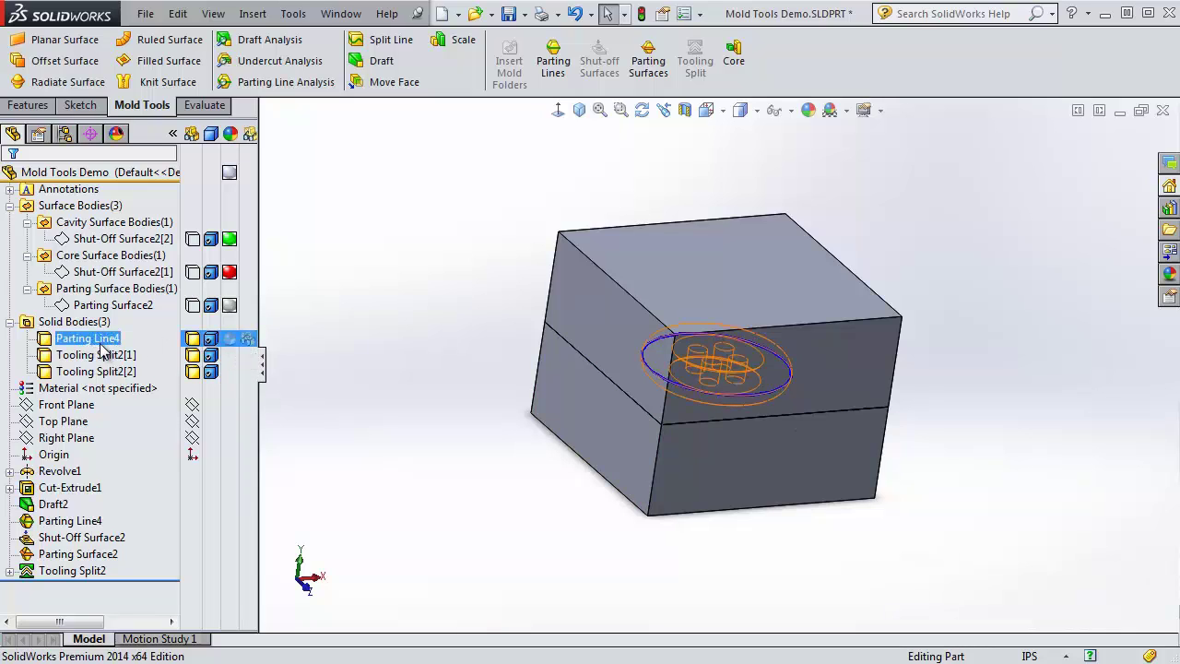
left_click(250, 362)
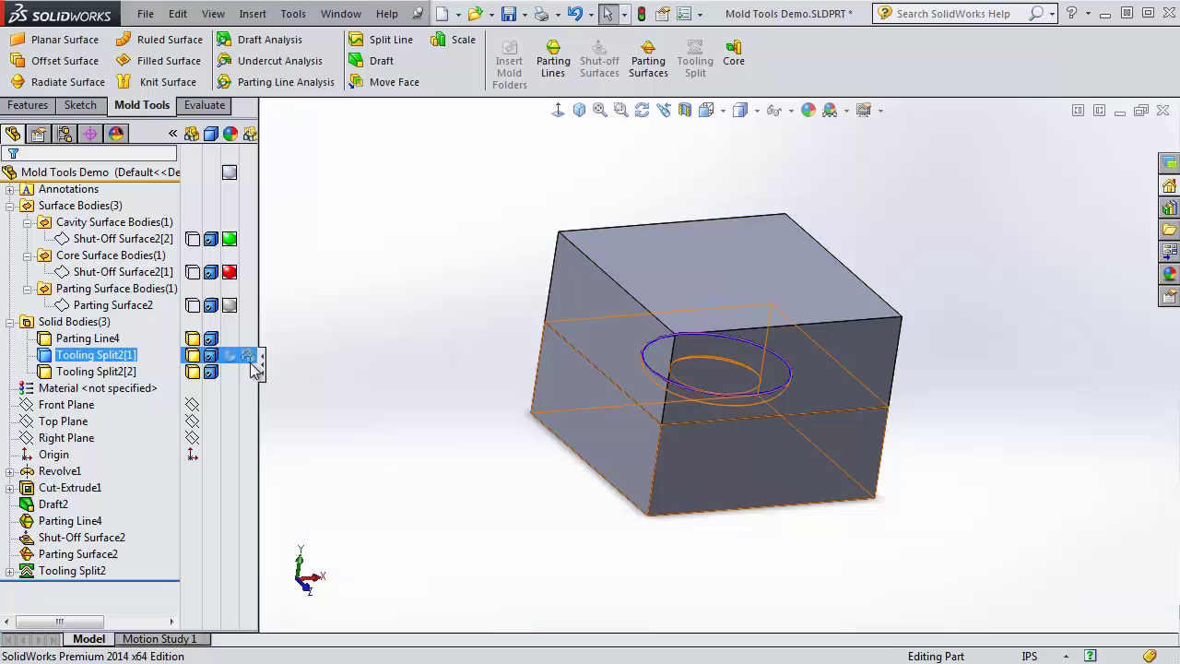
left_click(247, 356)
left_click(247, 371)
middle_click_drag(534, 484, 498, 393)
middle_click_drag(479, 335, 511, 455)
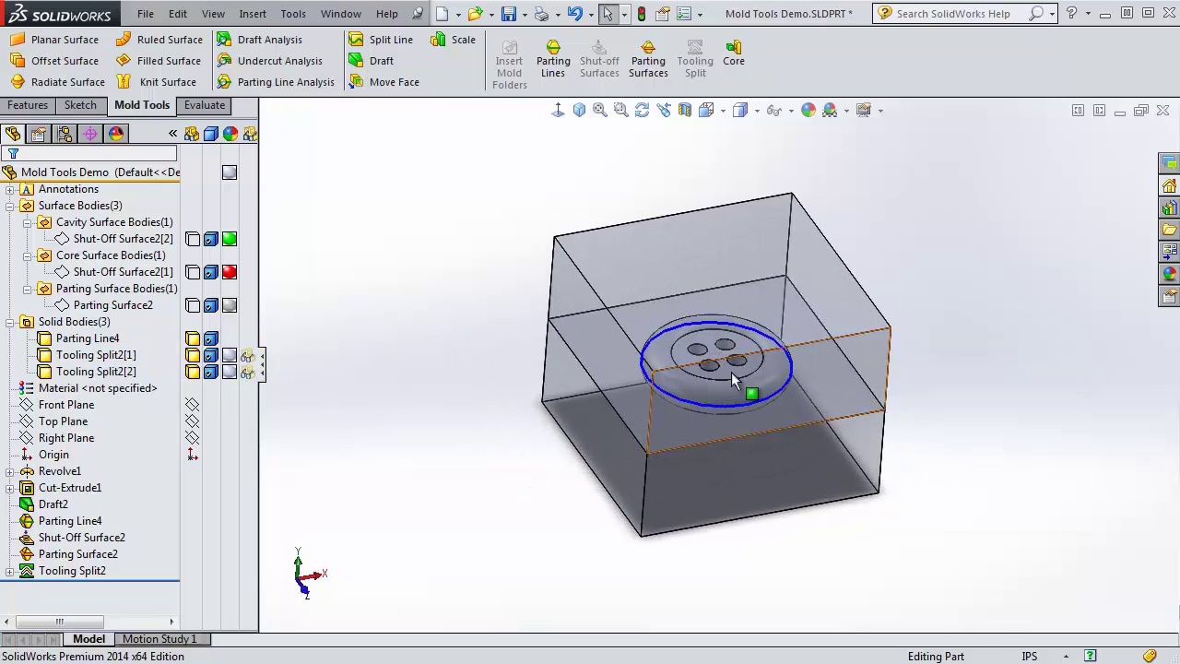
scroll(724, 371, "down", 8)
scroll(725, 371, "up", 3)
middle_click_drag(814, 508, 804, 484)
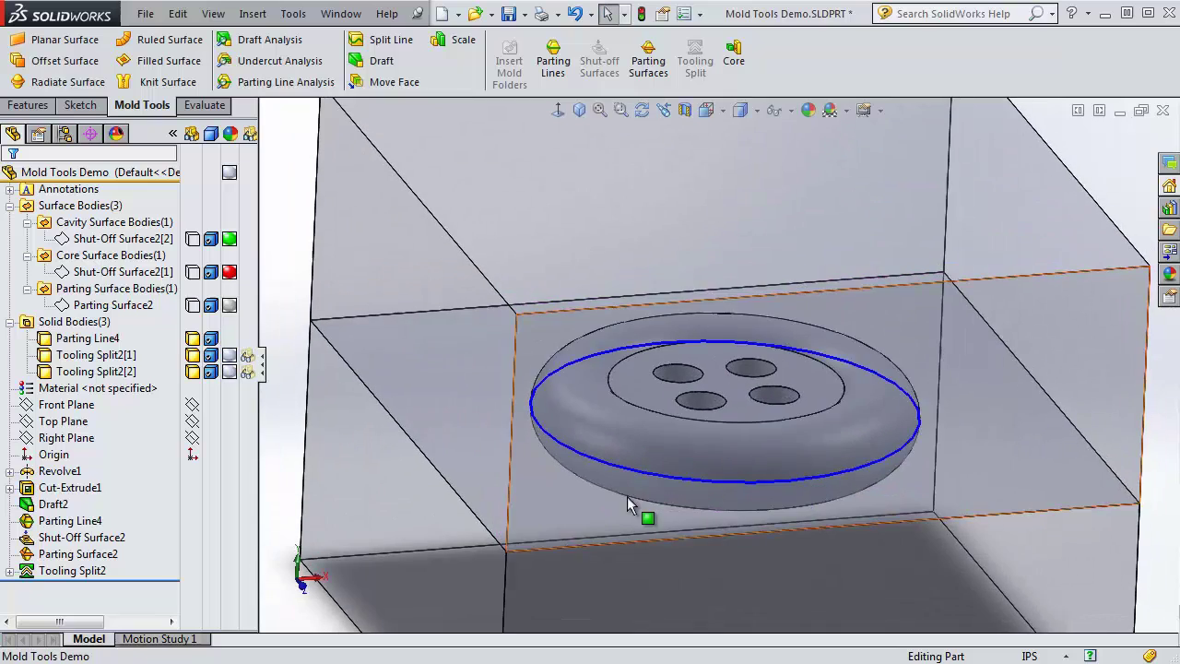
key("f")
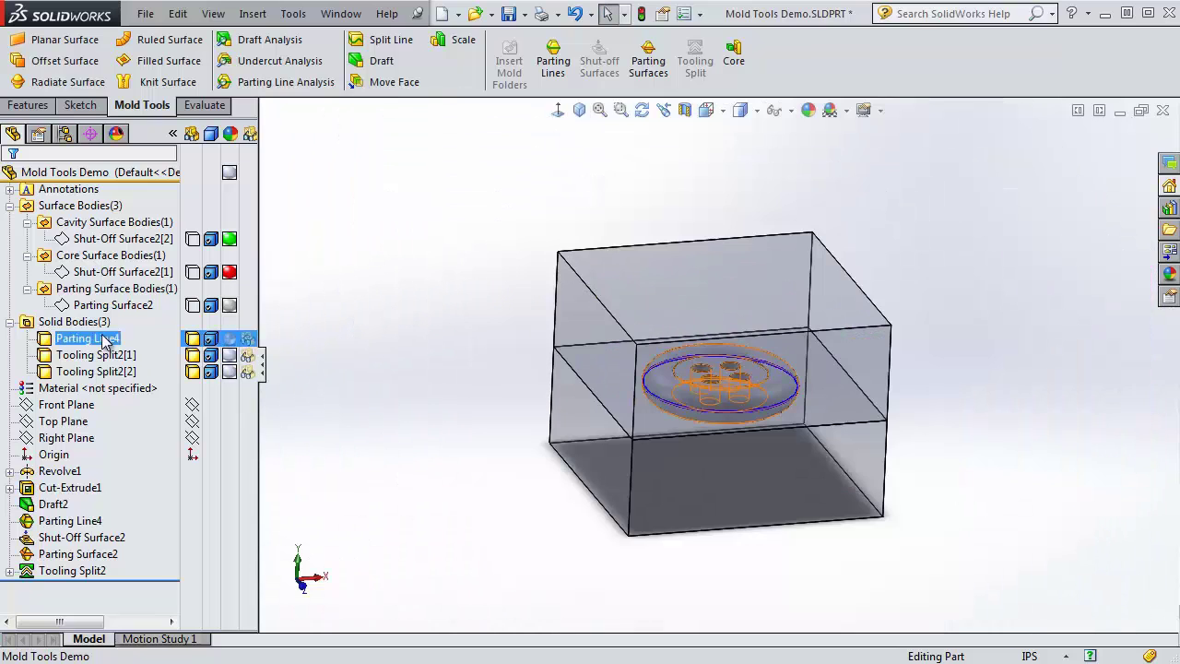
- Hide the button body and the lower tooling split body, and turn off the transparency of the upper block
left_click(196, 338)
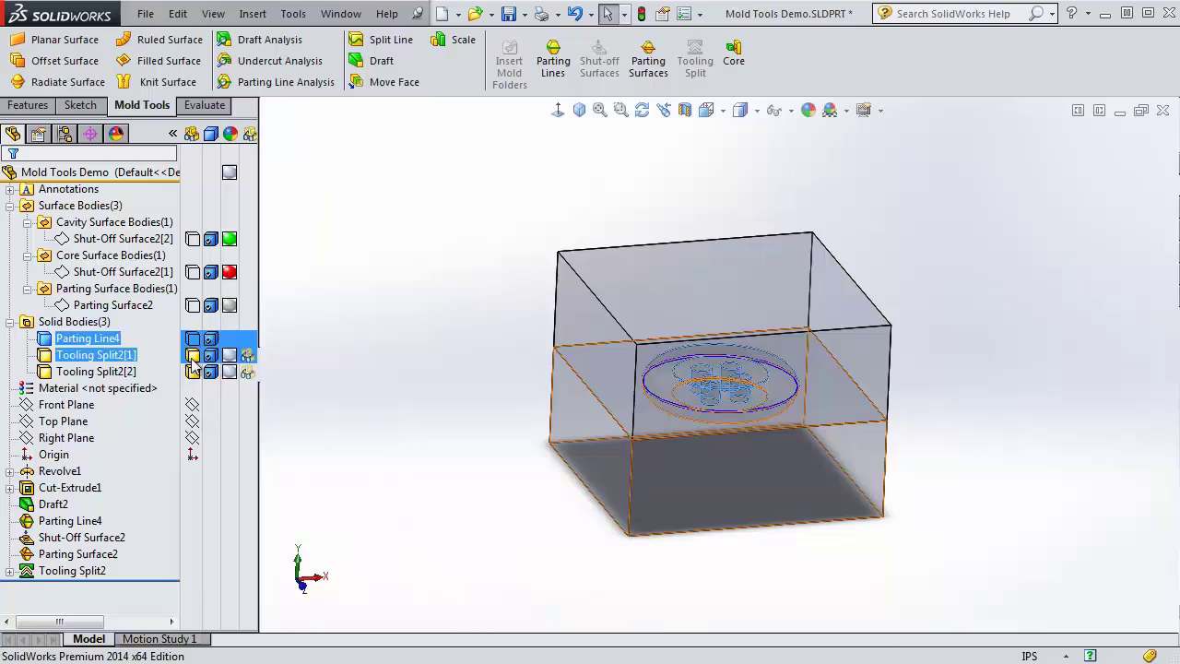
left_click(193, 356)
left_click(247, 370)
left_click(375, 344)
- Examine the underside of the upper mold block, including the button recess and the four hole-forming pins
middle_click_drag(499, 535, 505, 319)
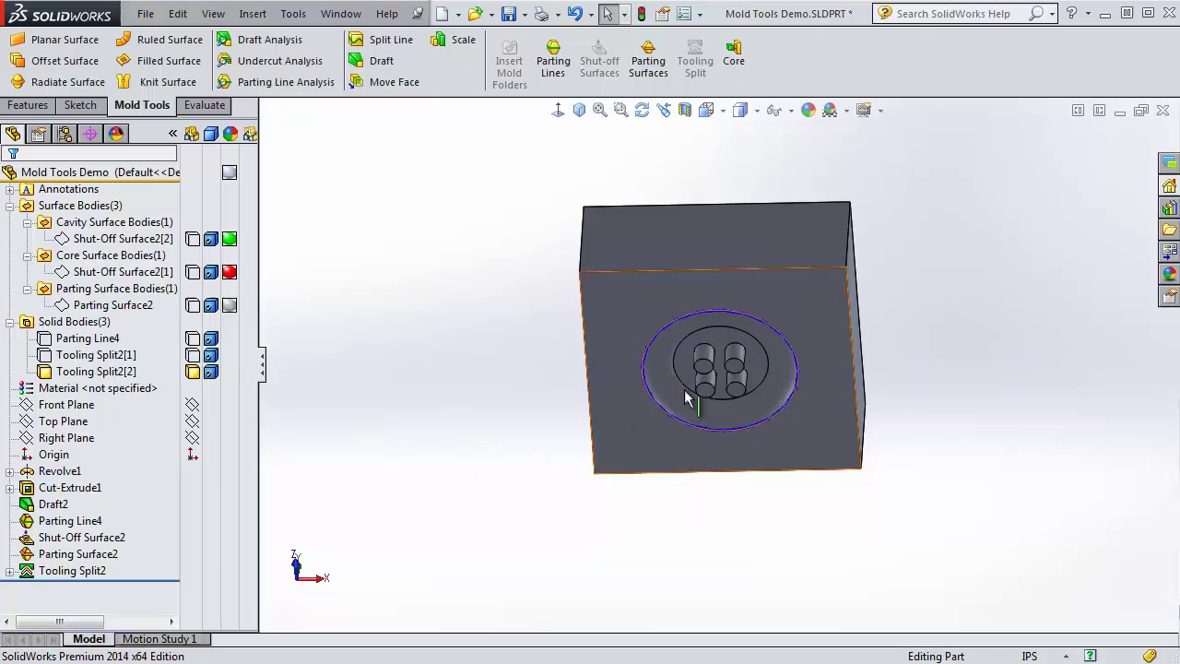
scroll(682, 395, "down", 5)
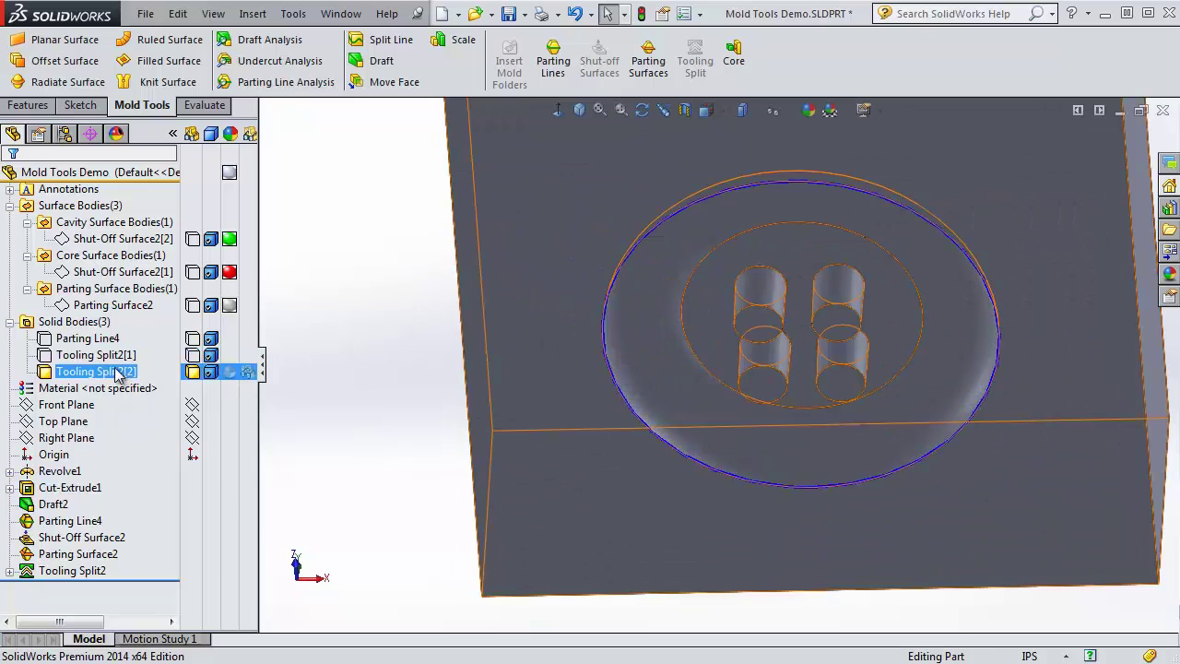
scroll(590, 397, "up", 3)
middle_click_drag(817, 435, 995, 346)
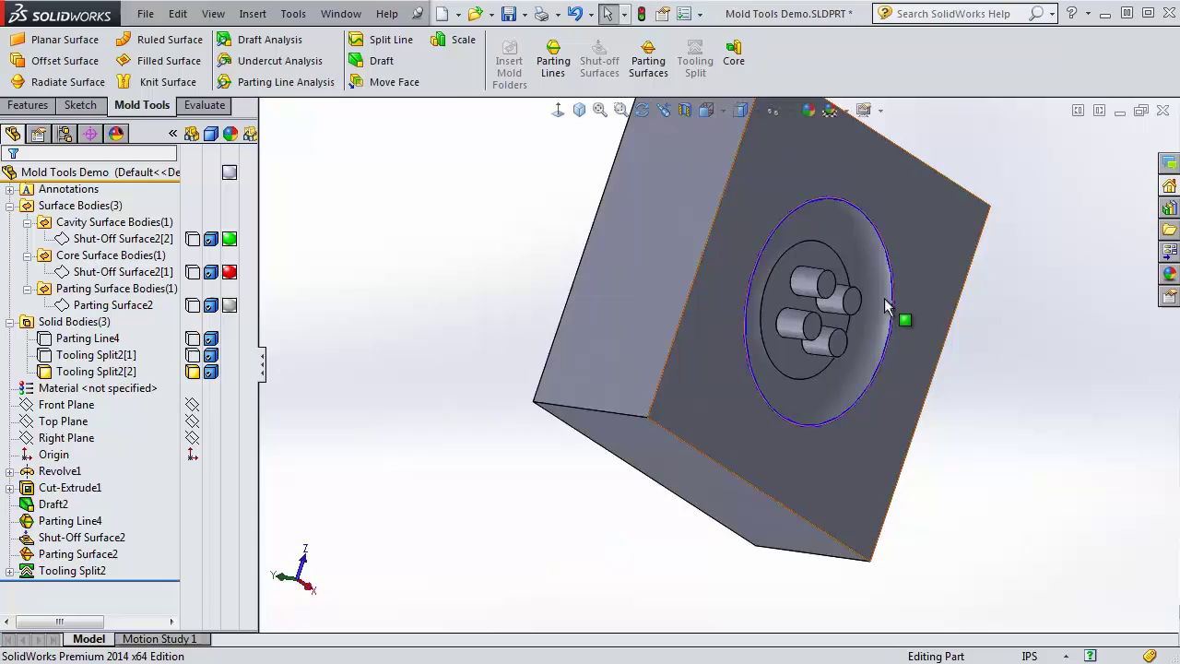
scroll(883, 306, "down", 3)
middle_click_drag(731, 421, 830, 298)
scroll(812, 308, "down", 5)
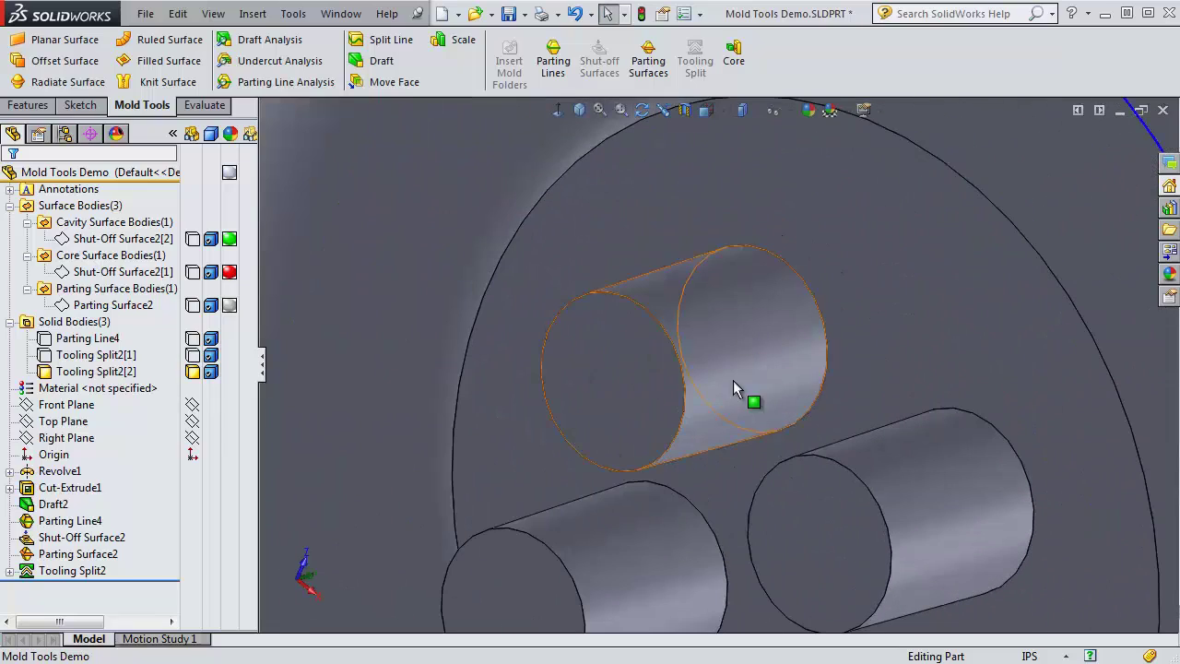
scroll(759, 390, "up", 5)
middle_click_drag(759, 390, 695, 404)
key("Escape")
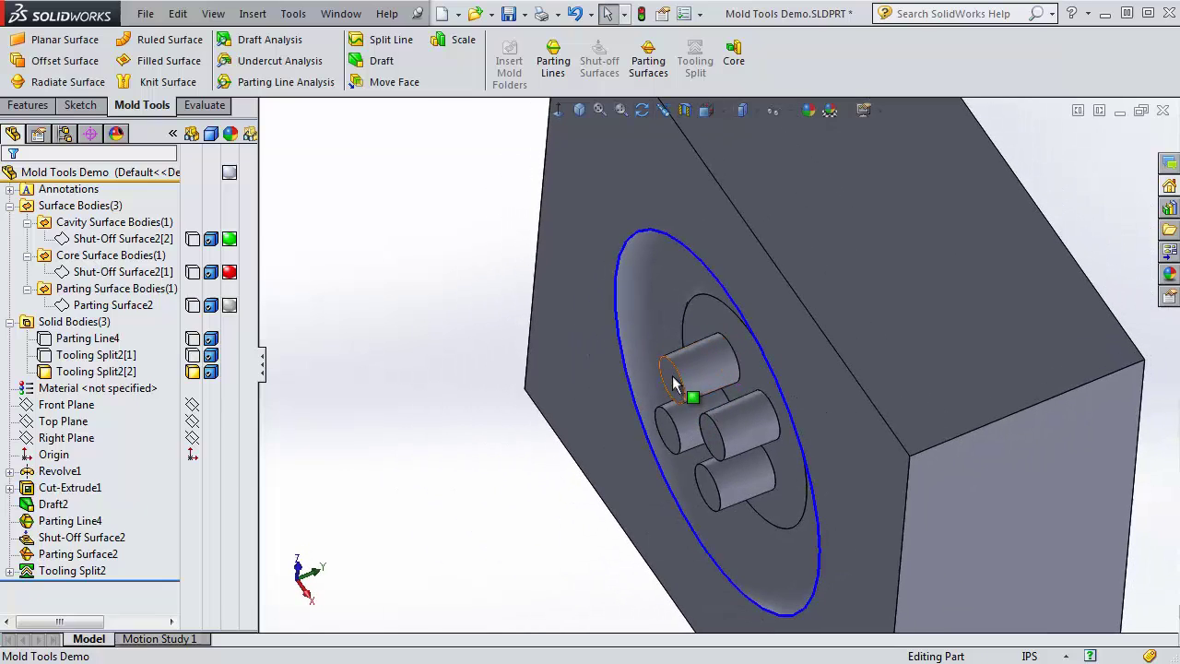
- Show the lower tooling split body, hide the upper one, and examine the button impression in the lower block
left_click(196, 355)
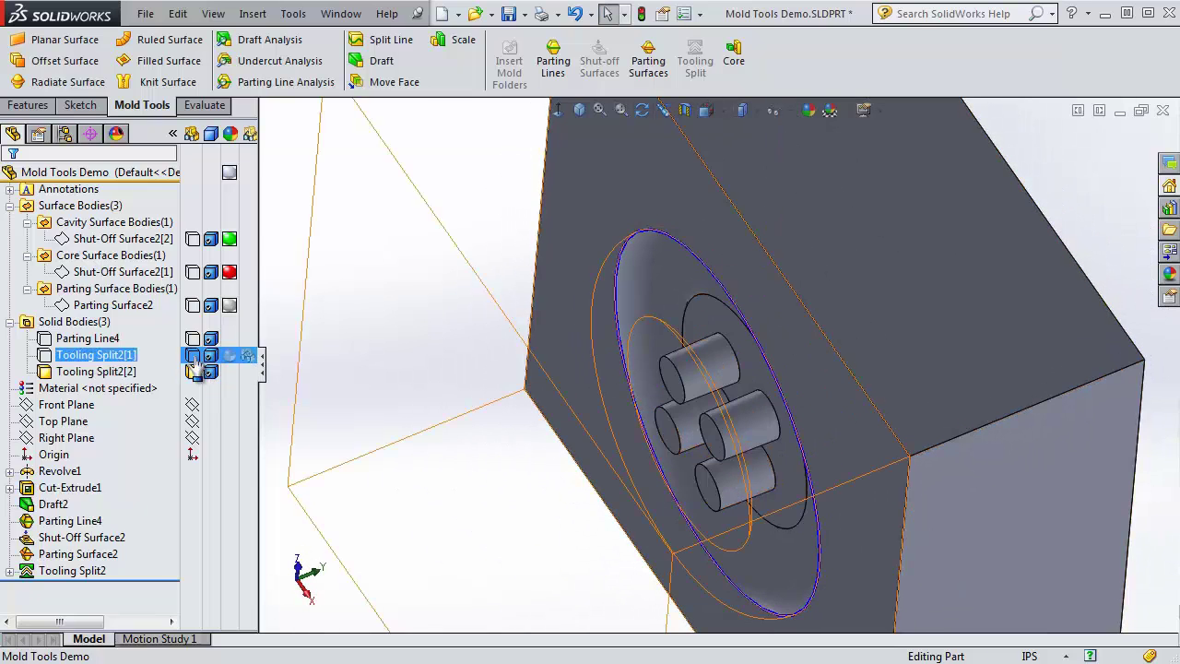
left_click(196, 372, "ctrl")
left_click(196, 373)
scroll(701, 394, "up", 6)
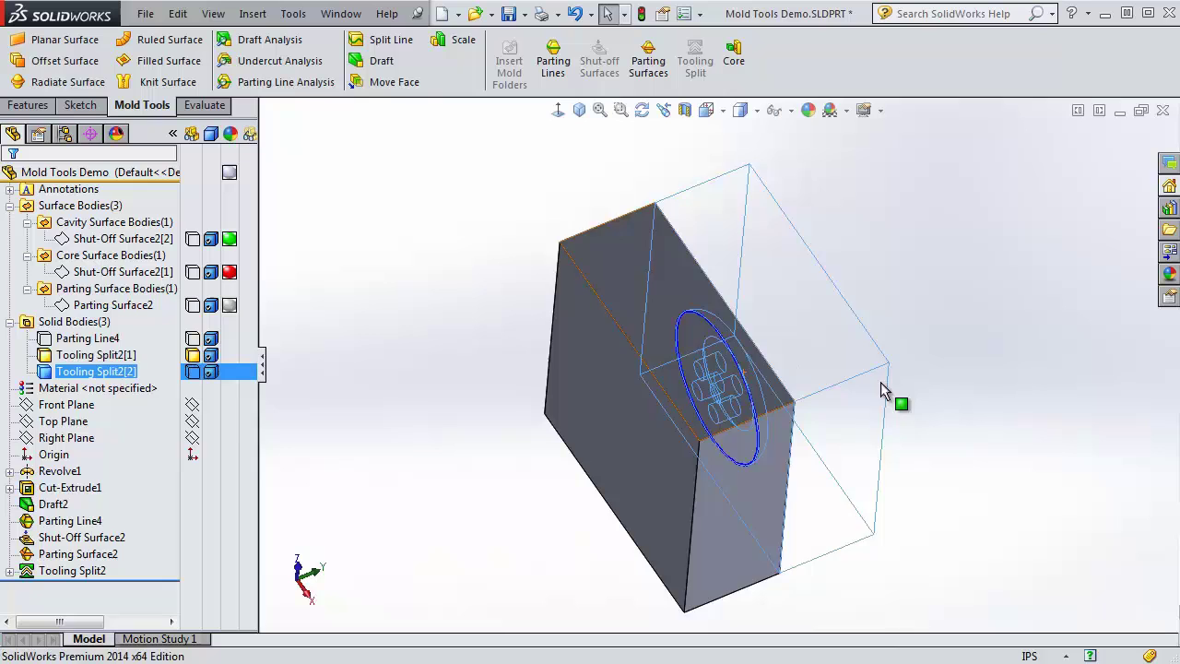
left_click(910, 324)
middle_click_drag(911, 324, 682, 393)
scroll(679, 394, "down", 5)
scroll(669, 432, "up", 4)
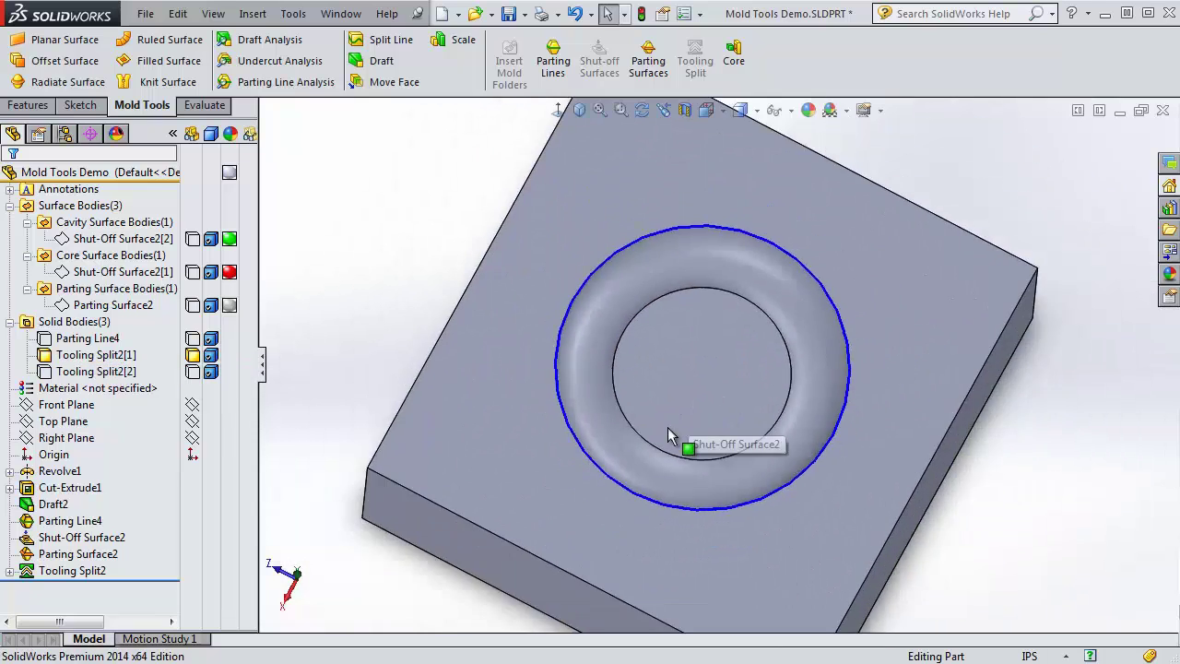
middle_click_drag(625, 426, 619, 375)
- Show the upper tooling split body and the button body again
left_click(192, 372)
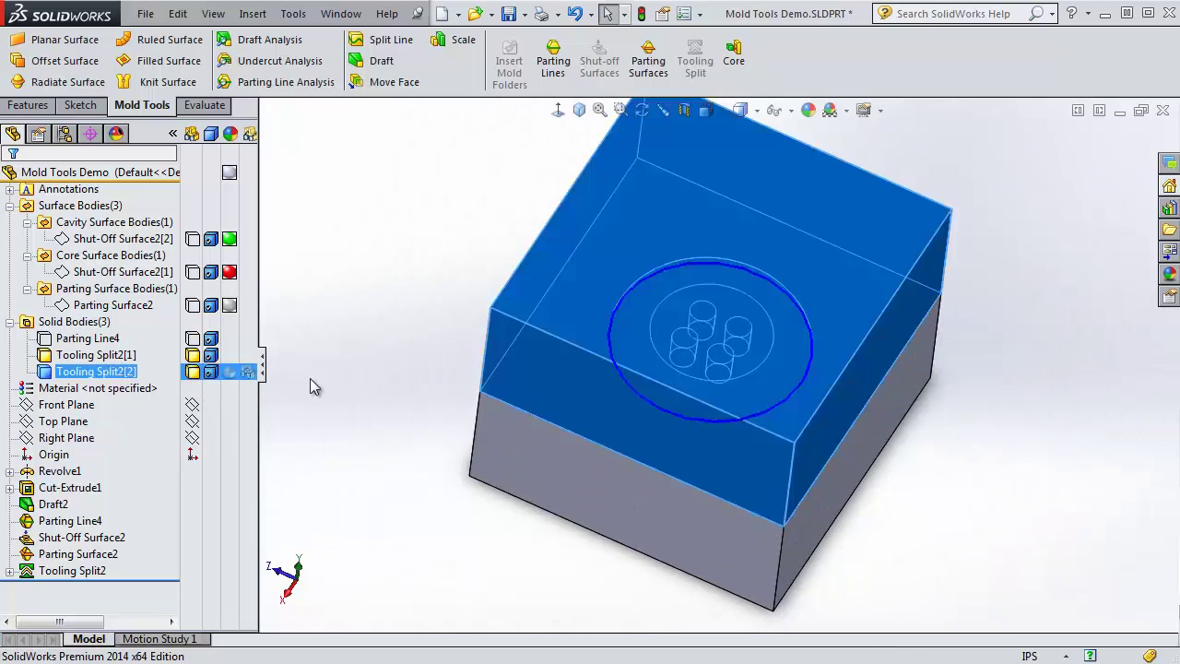
middle_click_drag(543, 432, 530, 479)
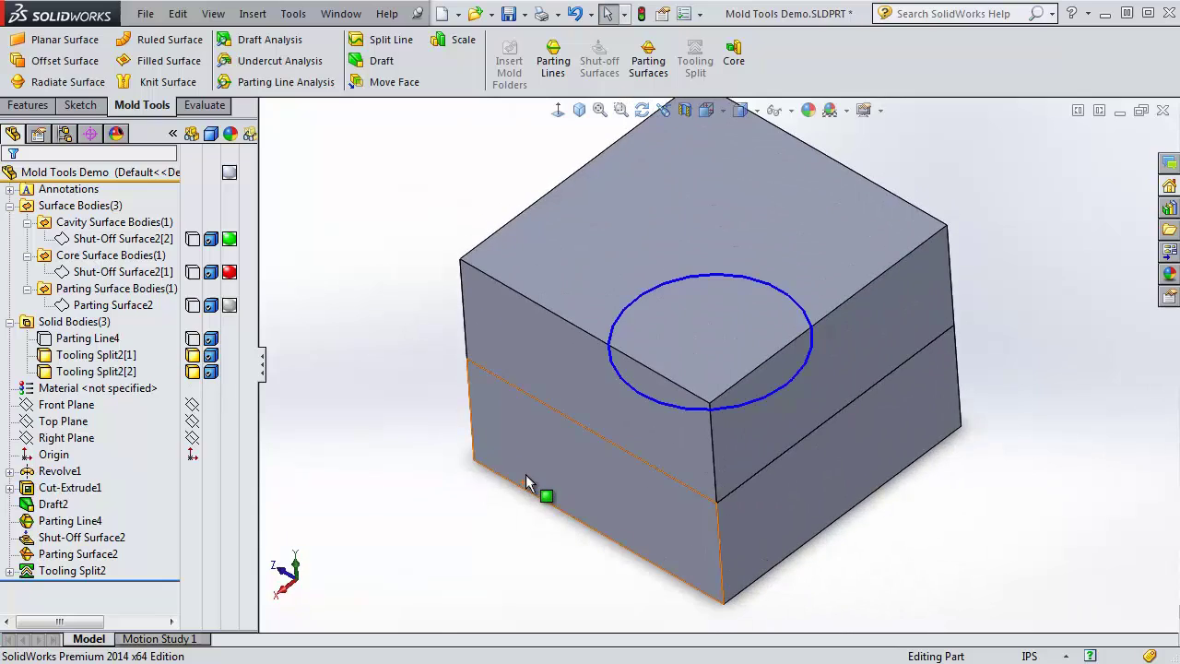
scroll(447, 373, "up", 3)
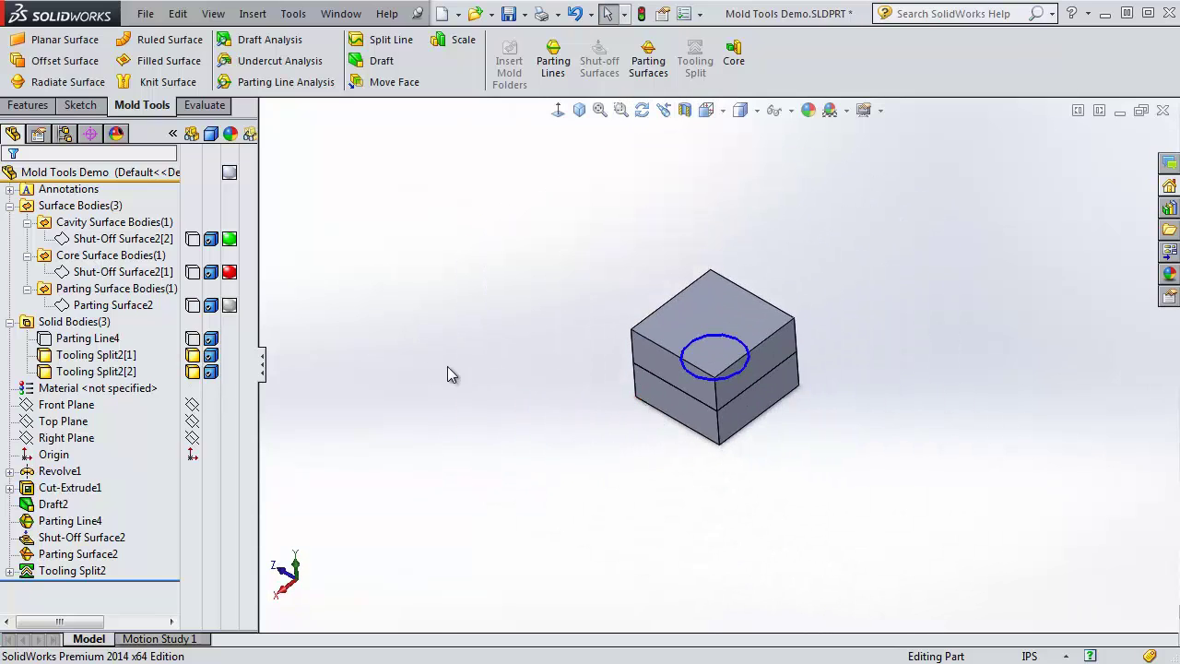
left_click(85, 338)
- Open the commands for the Solid Bodies folder to start Save Bodies
left_click(65, 323)
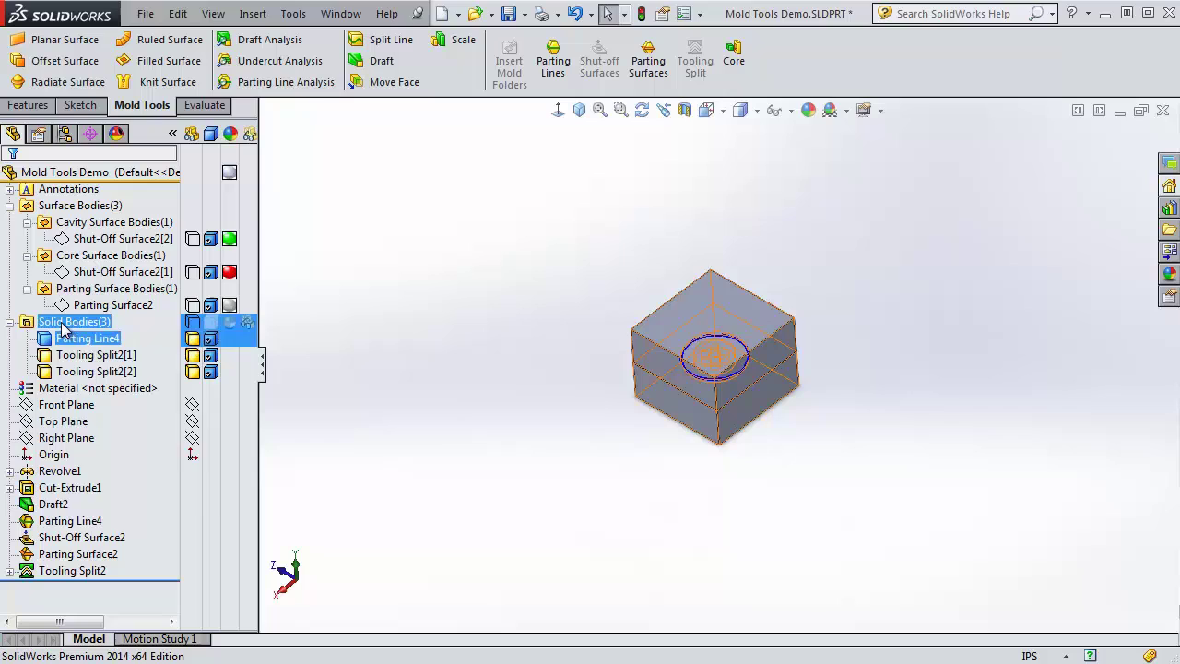
right_click(65, 323)
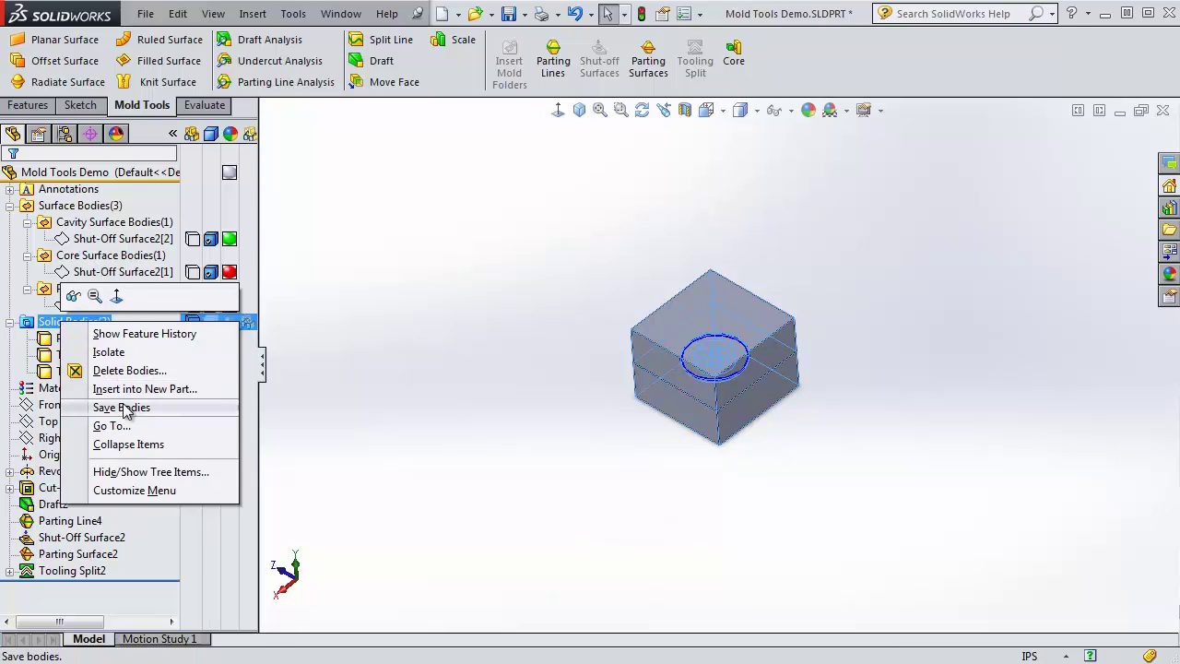